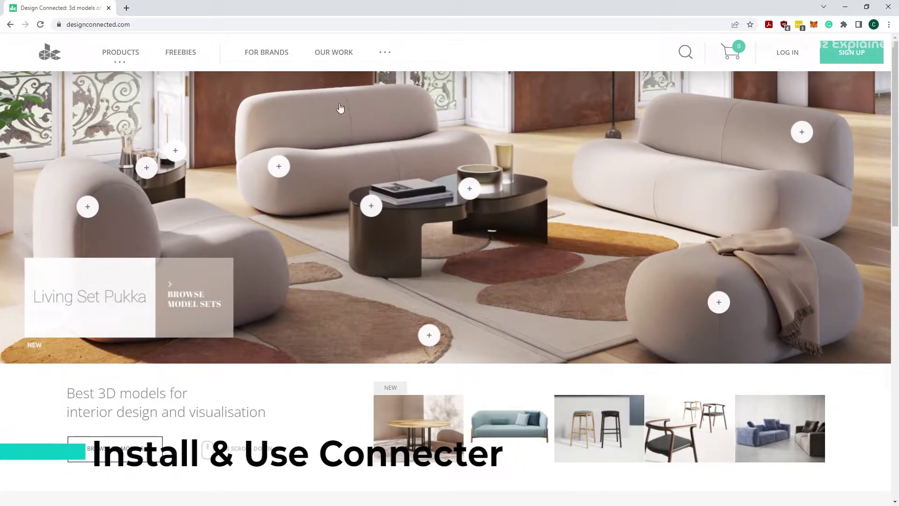
On designconnected.com, open the PRODUCTS menu and go to the Connecter page
left_click(125, 57)
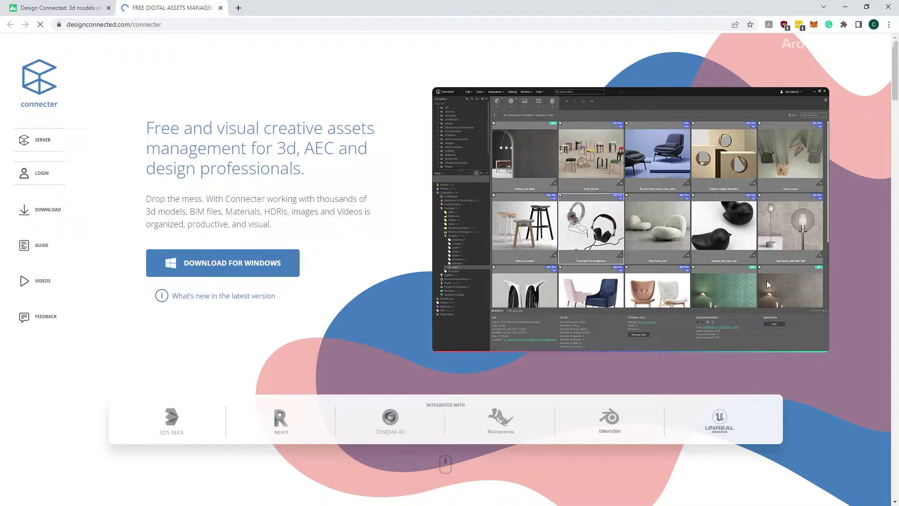
Log in from the sidebar LOGIN form and start downloading the Connecter_Setup zip for Windows
left_click(43, 173)
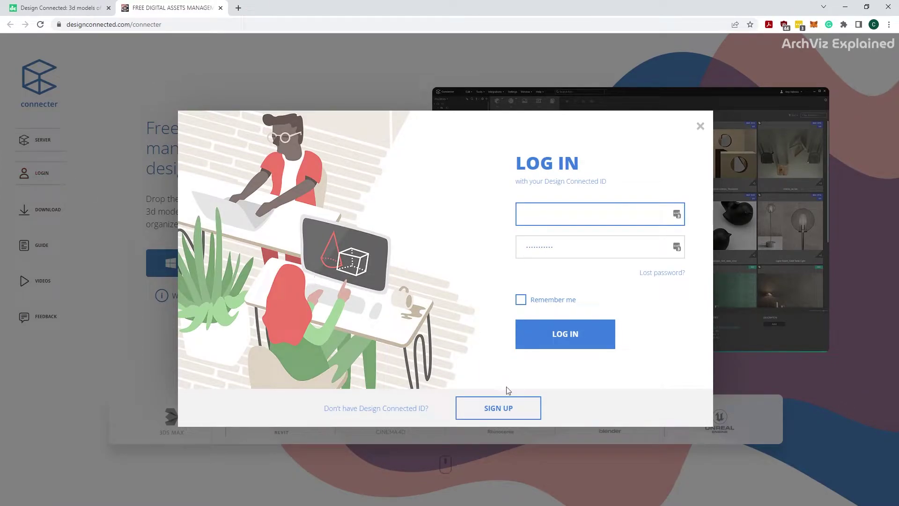
left_click(500, 409)
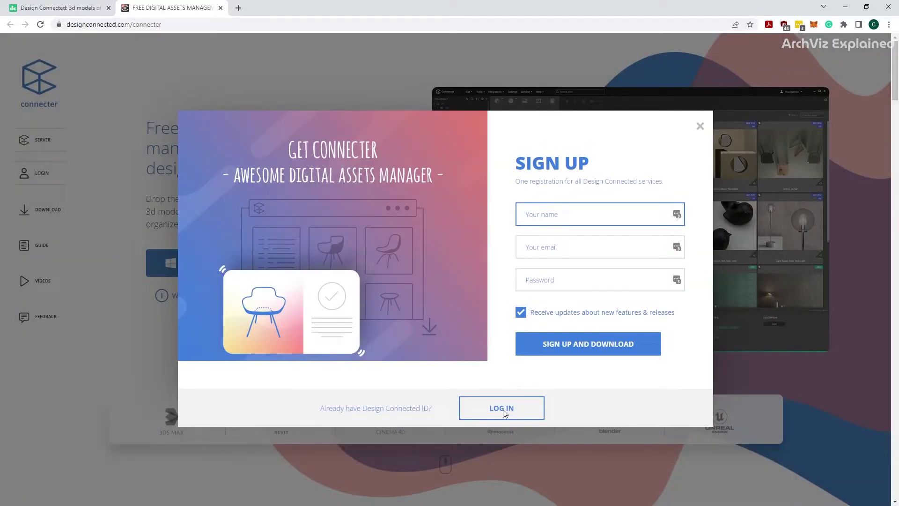
left_click(503, 409)
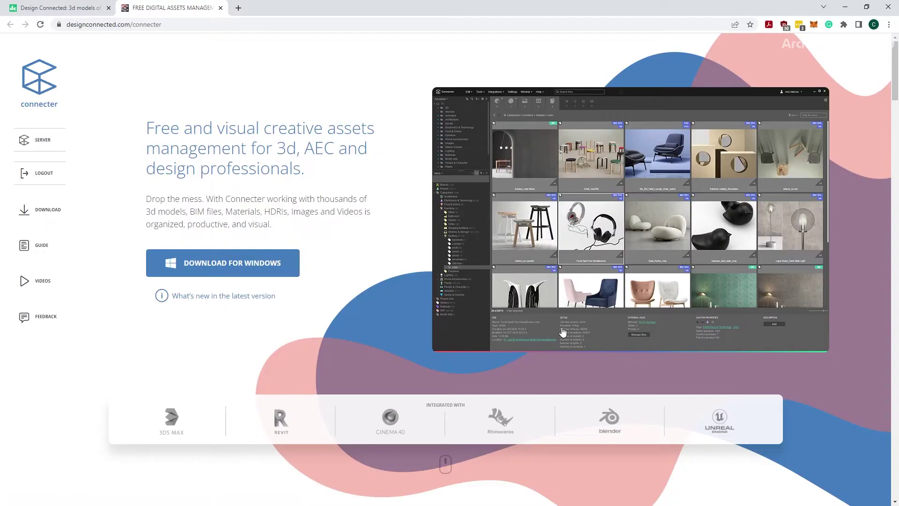
left_click(260, 266)
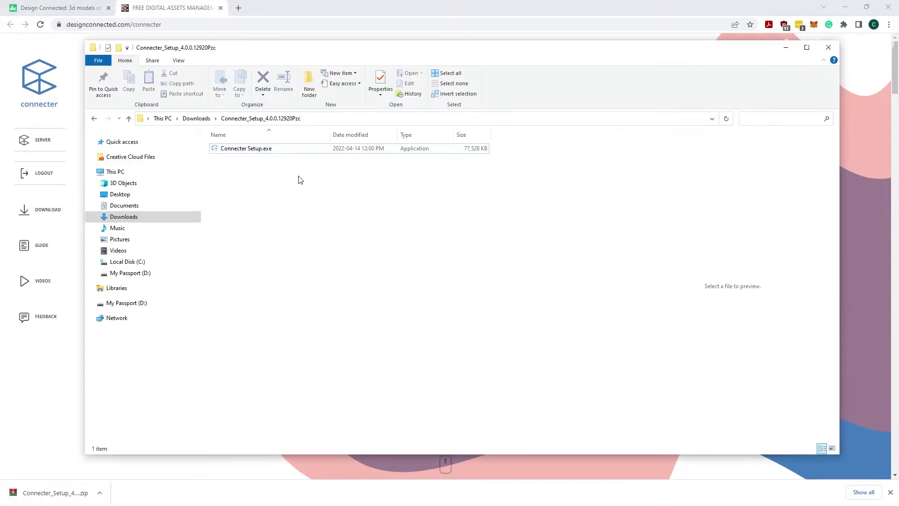
Run Connecter Setup.exe, install v4.0.0.12920 to the default folder, and finish
left_click(260, 148)
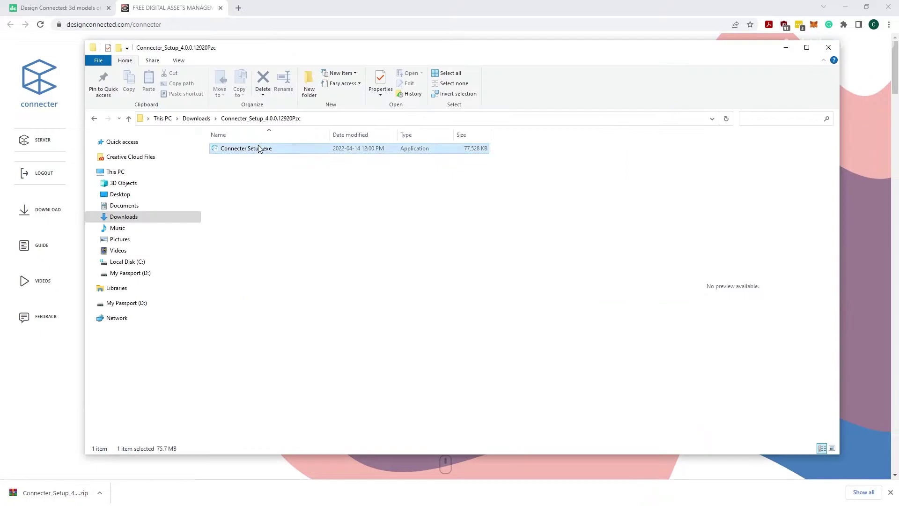
left_click(414, 306)
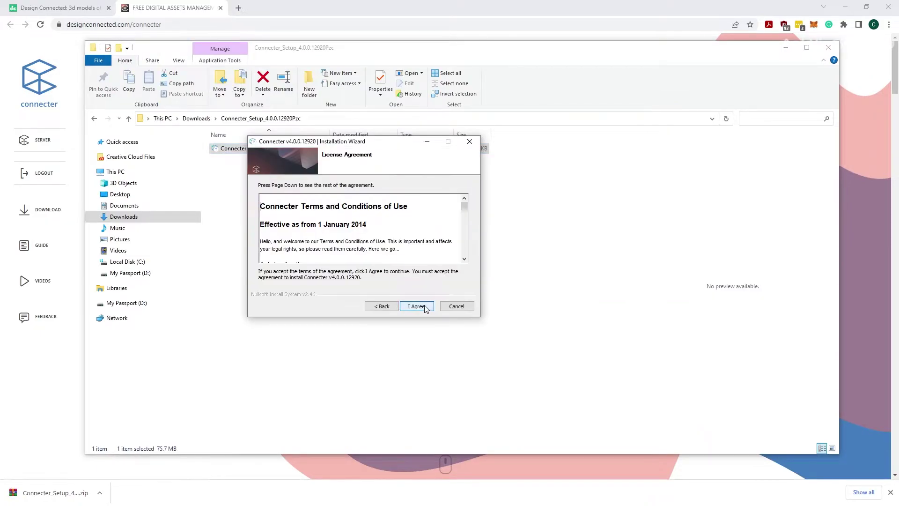
left_click(426, 307)
left_click(426, 307)
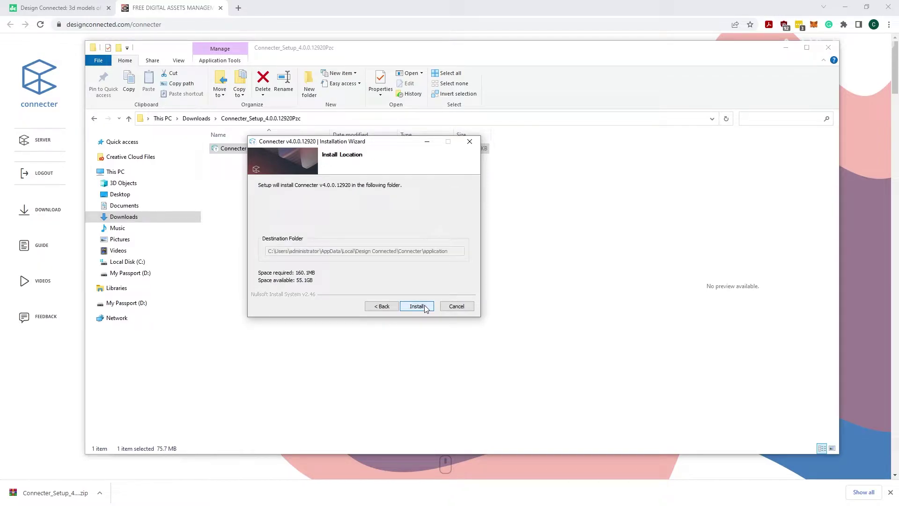
left_click(425, 307)
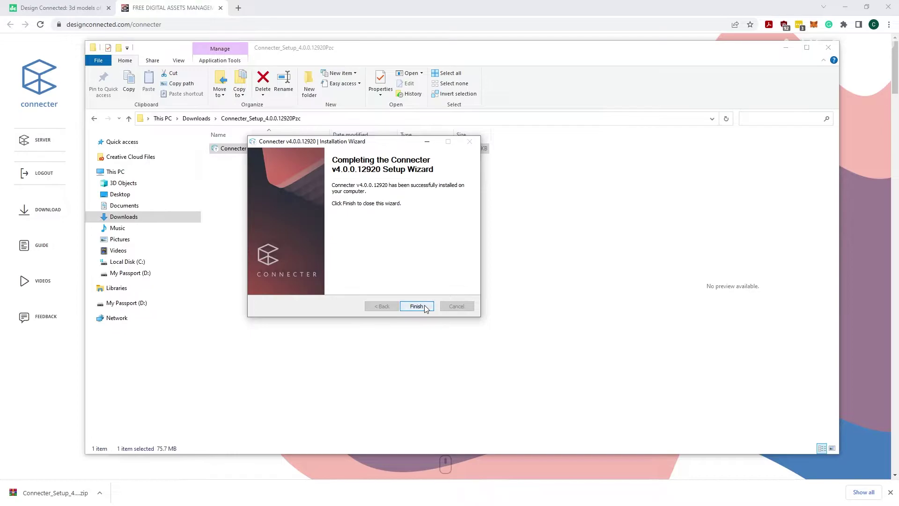
left_click(416, 306)
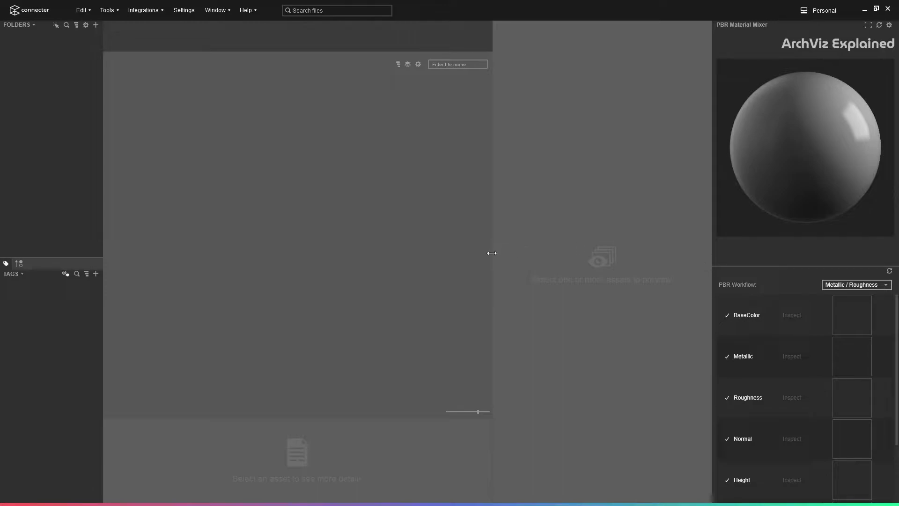
Widen the file browser, shrink the details panel, and widen the folders panel
left_click_drag(492, 253, 604, 247)
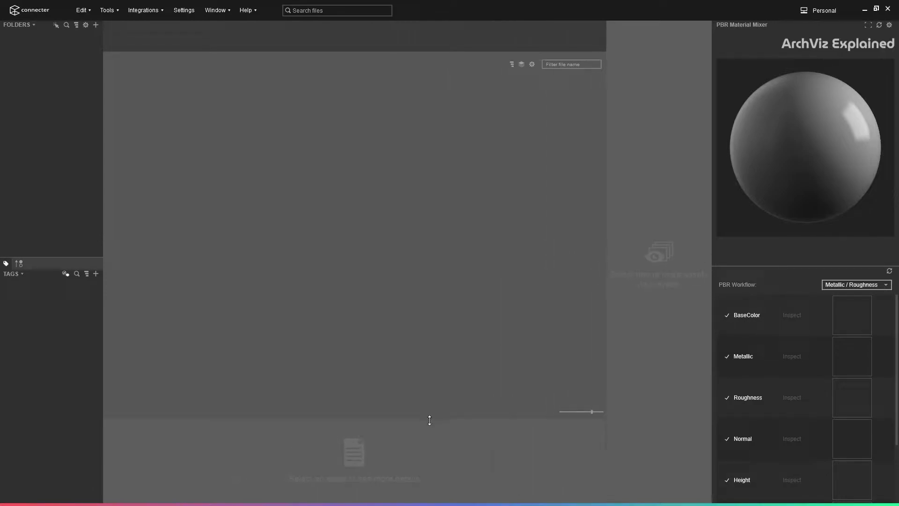
mouse_move(428, 419)
left_mouse_down()
mouse_move(440, 249)
mouse_move(428, 469)
mouse_move(427, 408)
left_mouse_up()
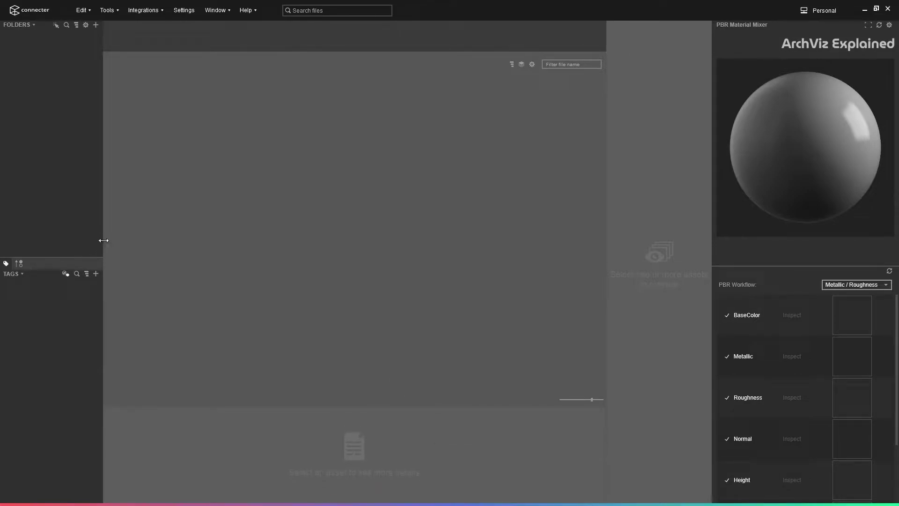
left_click_drag(103, 240, 129, 219)
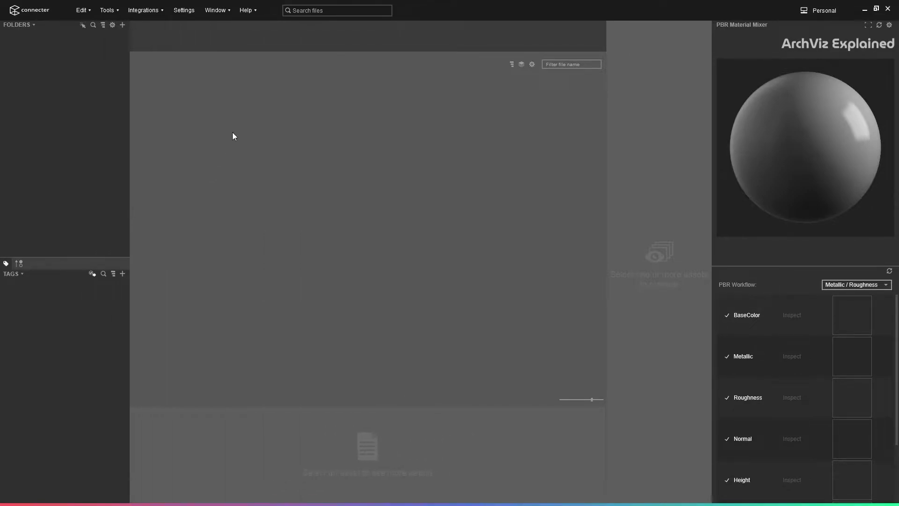
Switch the Previews panel to horizontal, then back to vertical on the right
left_click(224, 9)
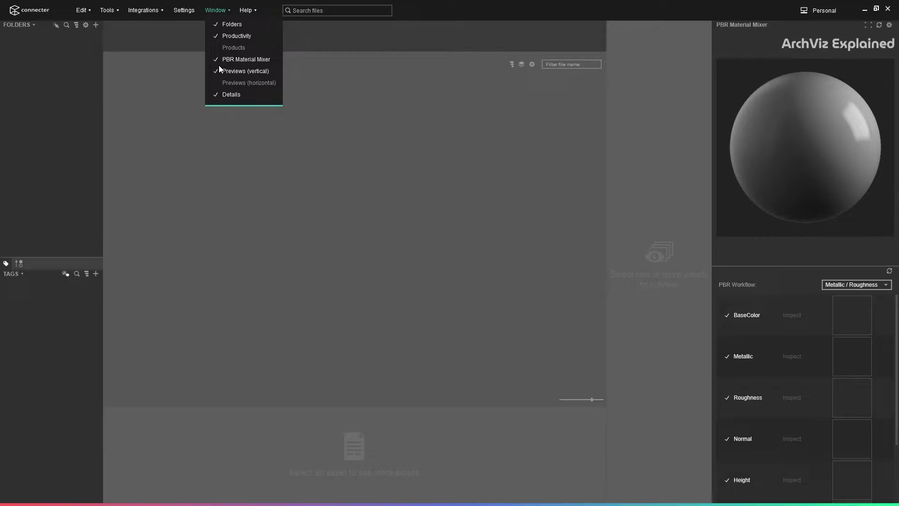
left_click(220, 86)
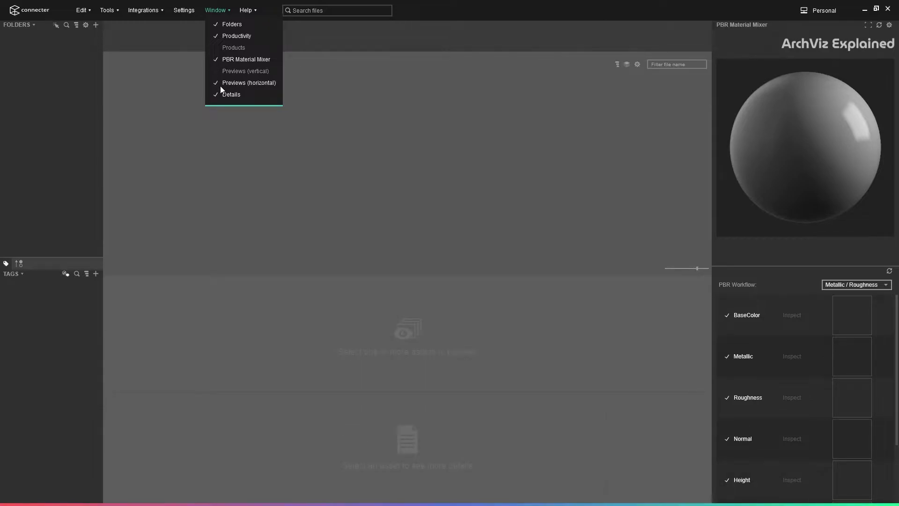
left_click(221, 70)
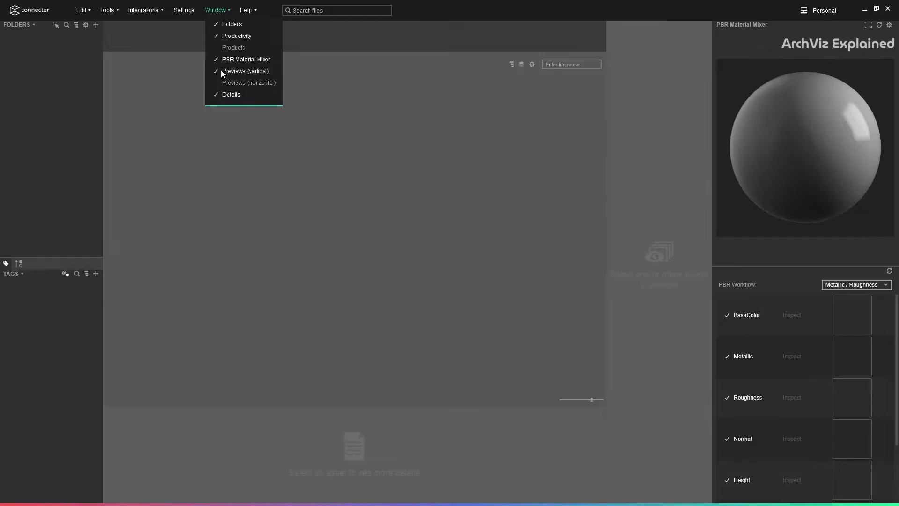
left_click(67, 87)
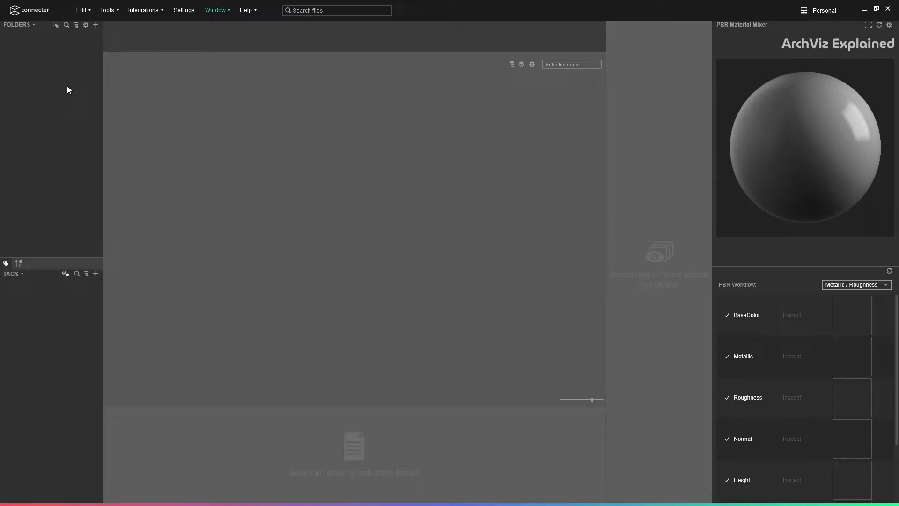
Add the Dirt & Imperfections, Evermotion - Archmodels vol. 193 and HDRI folders from C:\Assets
left_click(96, 26)
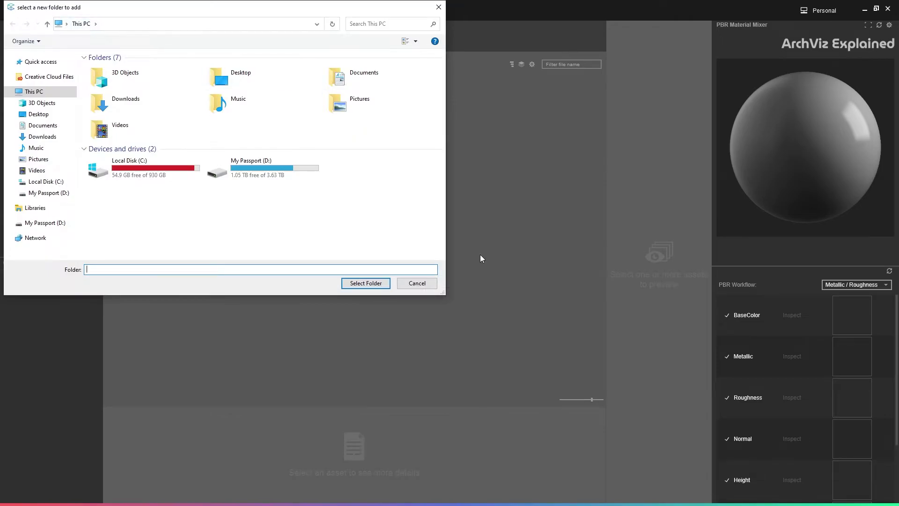
left_click(417, 283)
key("alt+Tab")
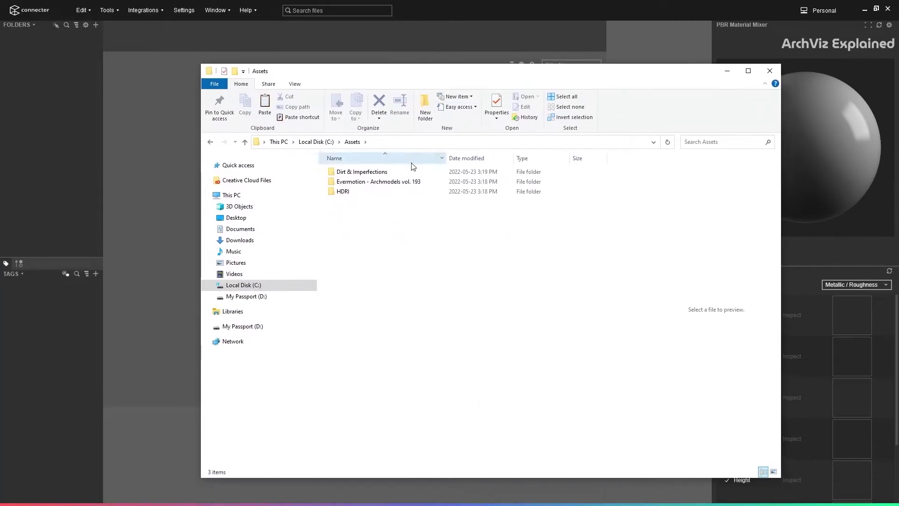
left_click_drag(412, 172, 28, 120)
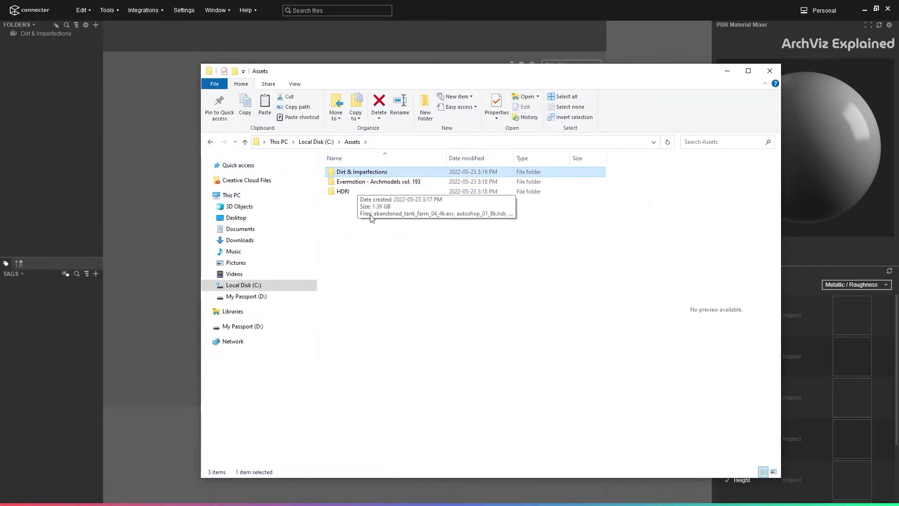
left_click_drag(372, 218, 36, 152)
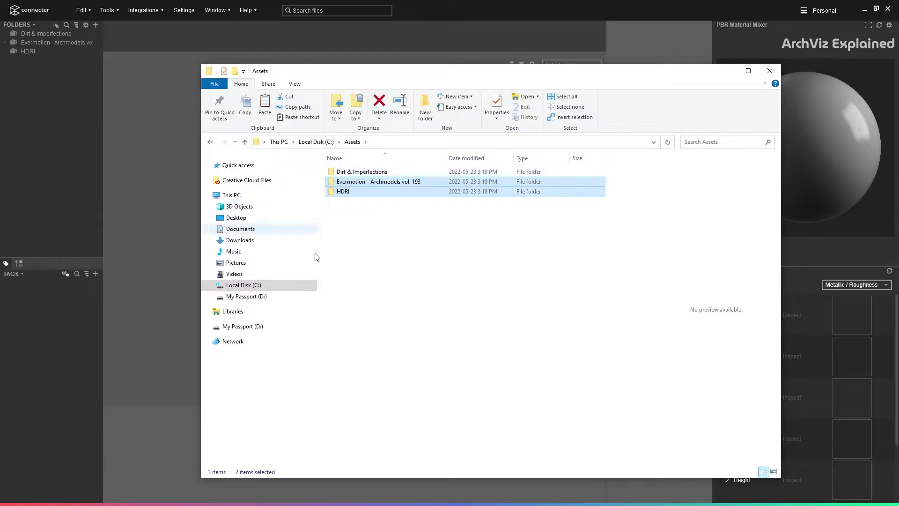
left_click(770, 71)
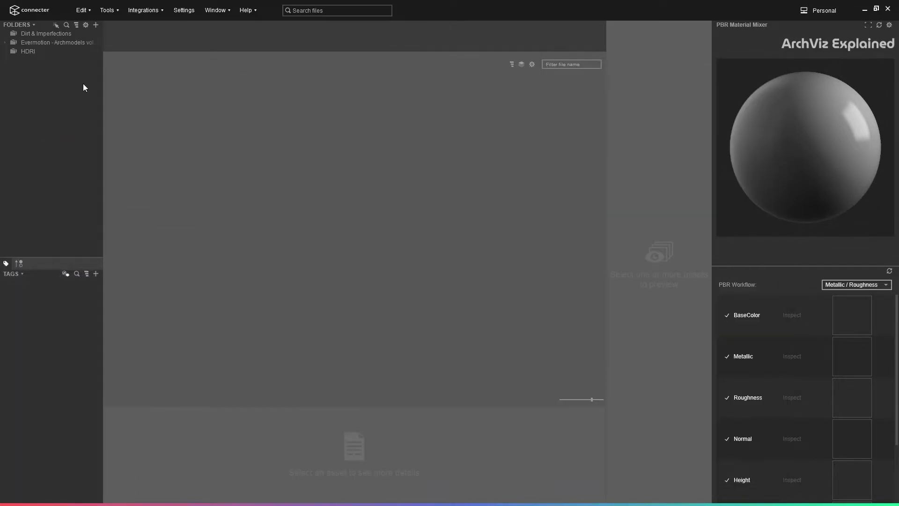
In the file-type settings, toggle .mat and .mtl off and back on, then apply
left_click(193, 11)
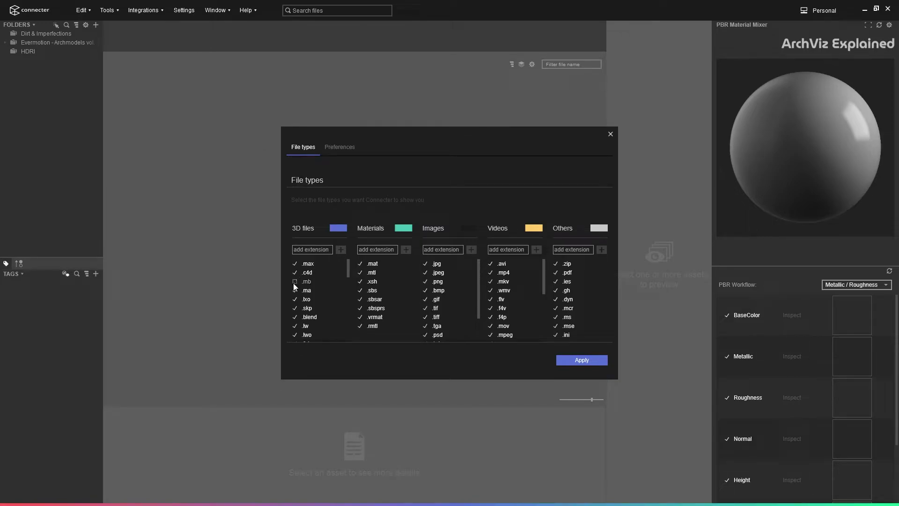
left_click(360, 263)
left_click(360, 273)
left_click(360, 272)
left_click(360, 264)
left_click(582, 359)
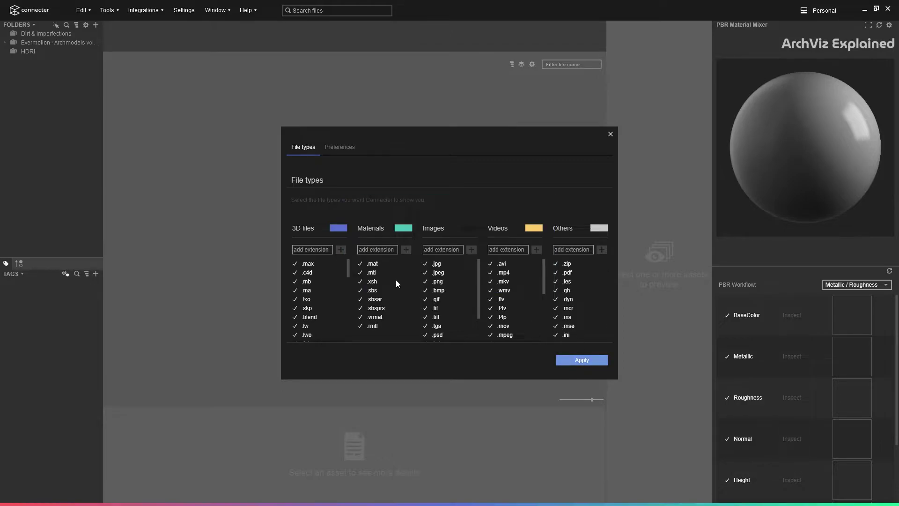
Colour the HDRI folder magenta and cancel its removal from the library
right_click(30, 52)
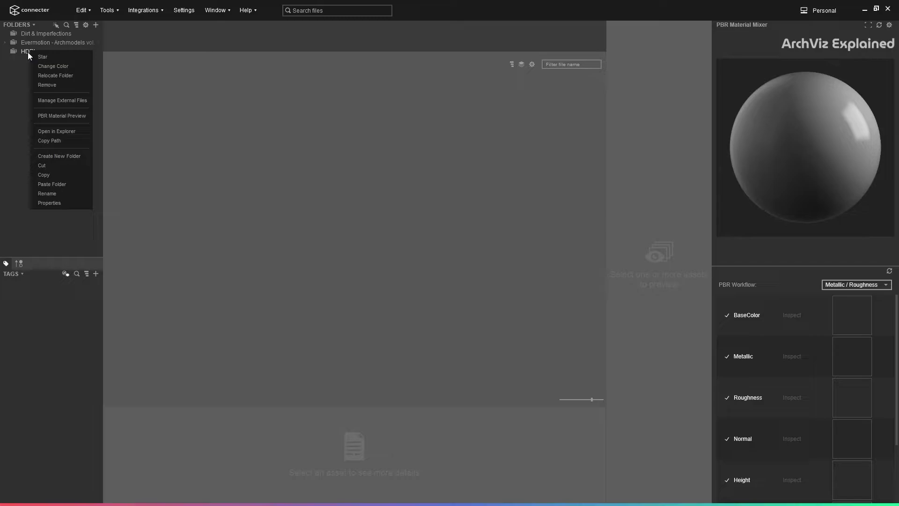
left_click(45, 69)
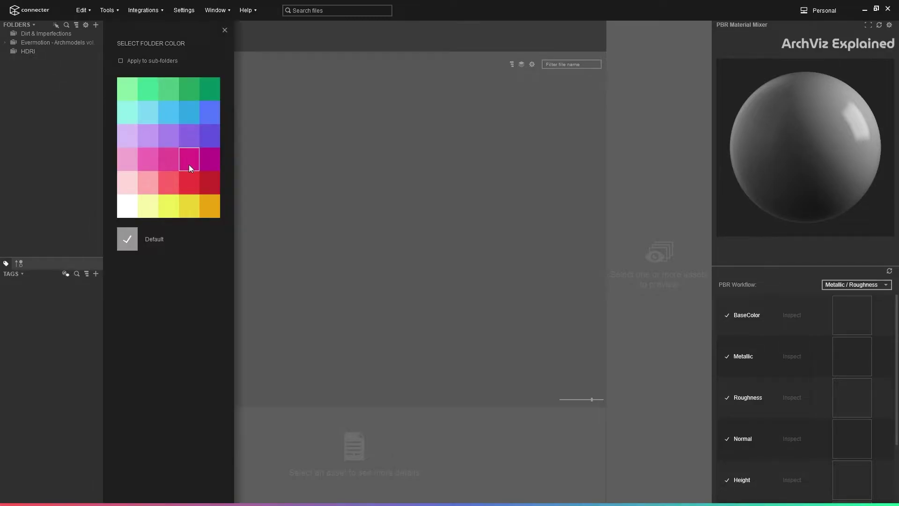
left_click(190, 165)
right_click(33, 52)
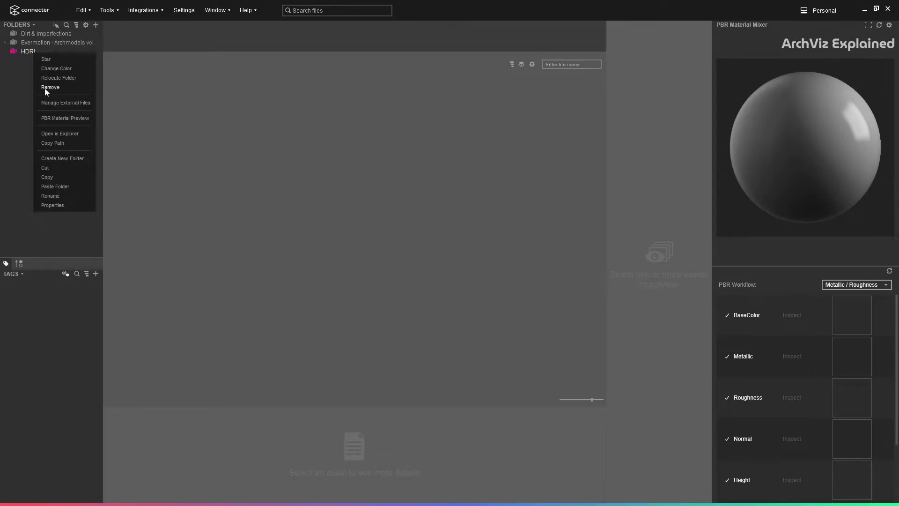
left_click(44, 91)
left_click(532, 288)
Open the HDRI folder in Explorer, then rename it to HDRIs
right_click(31, 53)
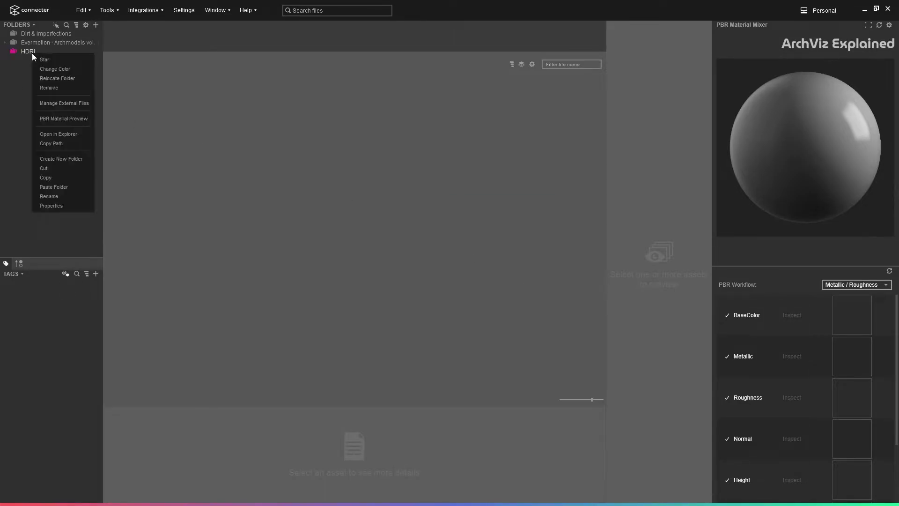
left_click(67, 133)
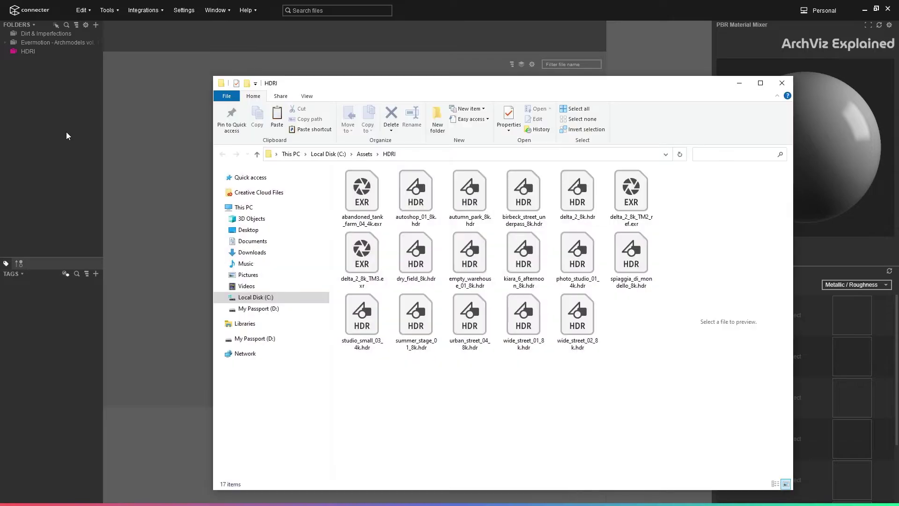
left_click(782, 83)
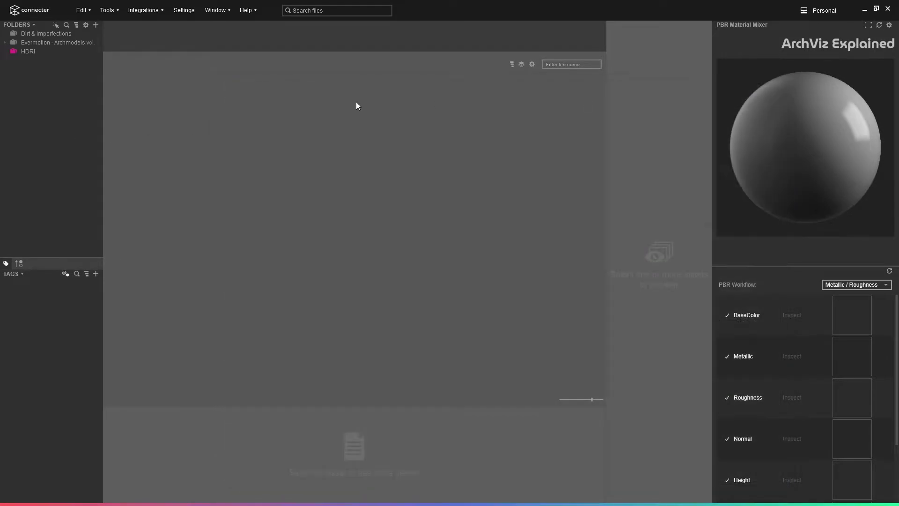
right_click(31, 53)
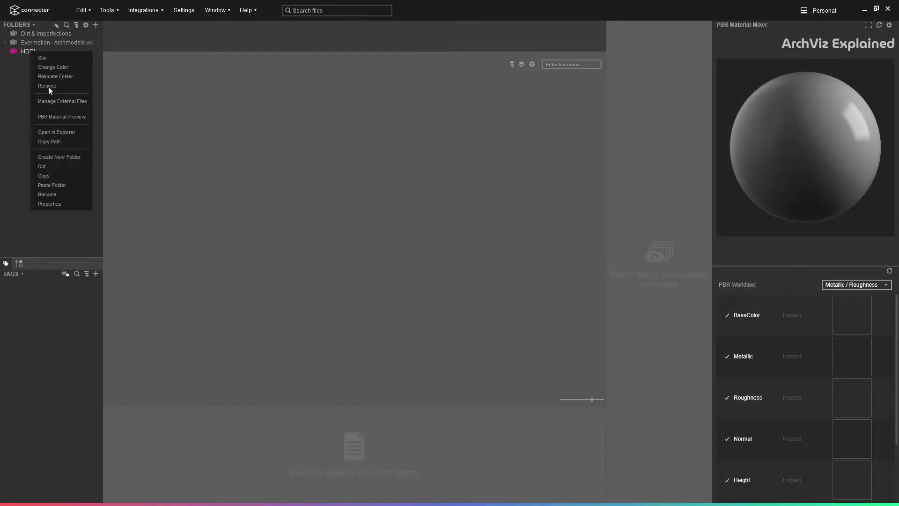
left_click(50, 197)
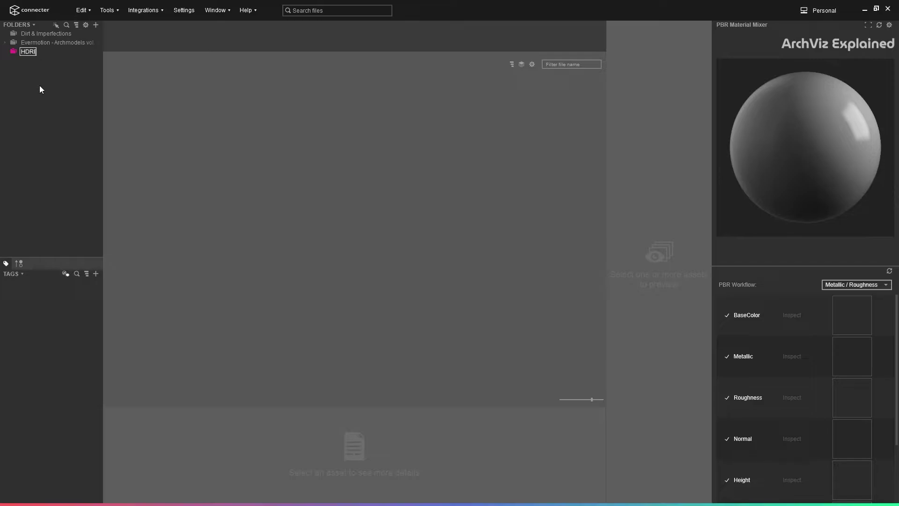
type("s")
key("Return")
Open HDRIs in File Explorer, then show files in subfolders for Evermotion - Archmodels vol. 193
right_click(30, 52)
left_click(52, 133)
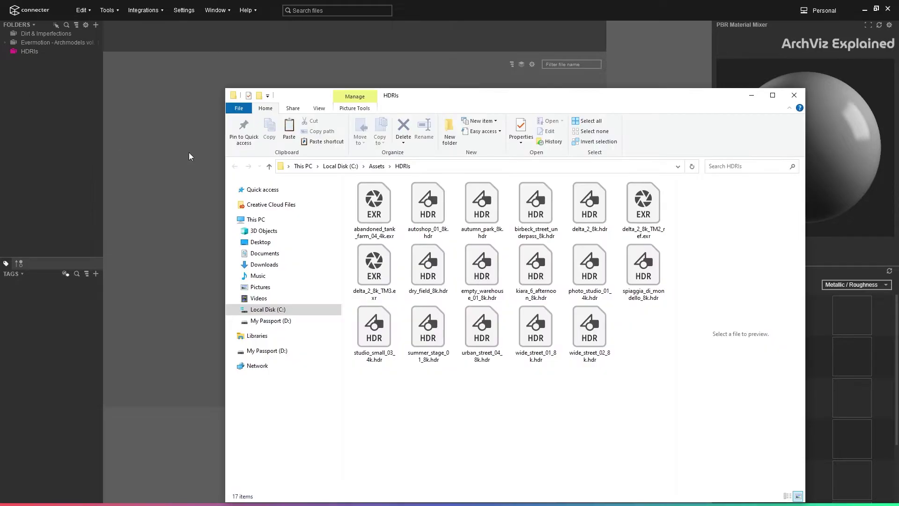
left_click(78, 159)
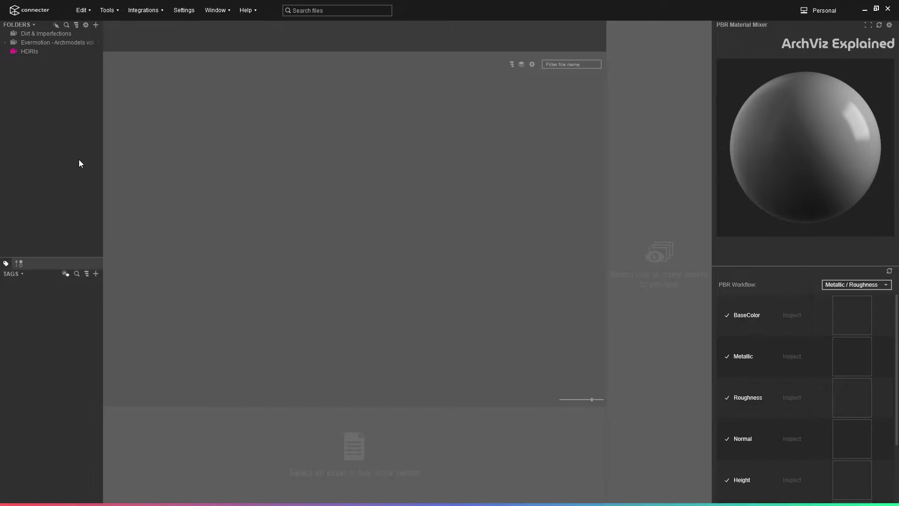
right_click(53, 41)
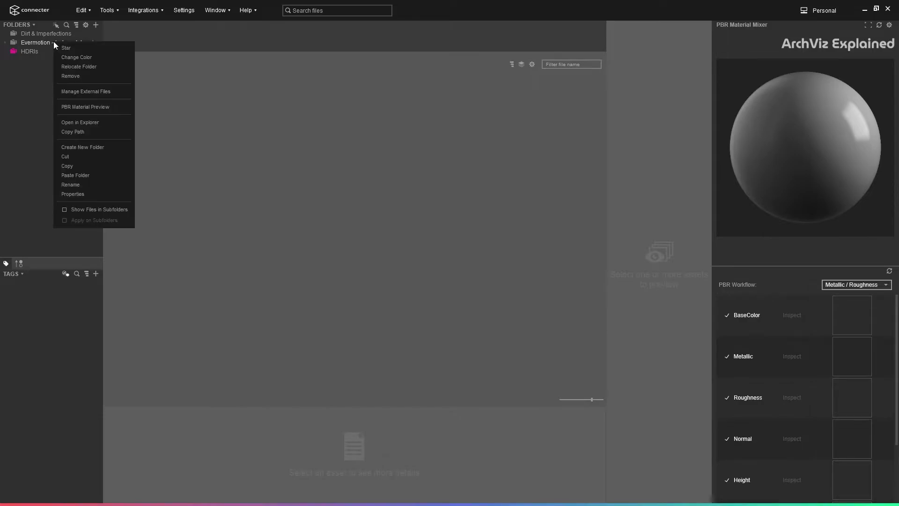
left_click(101, 209)
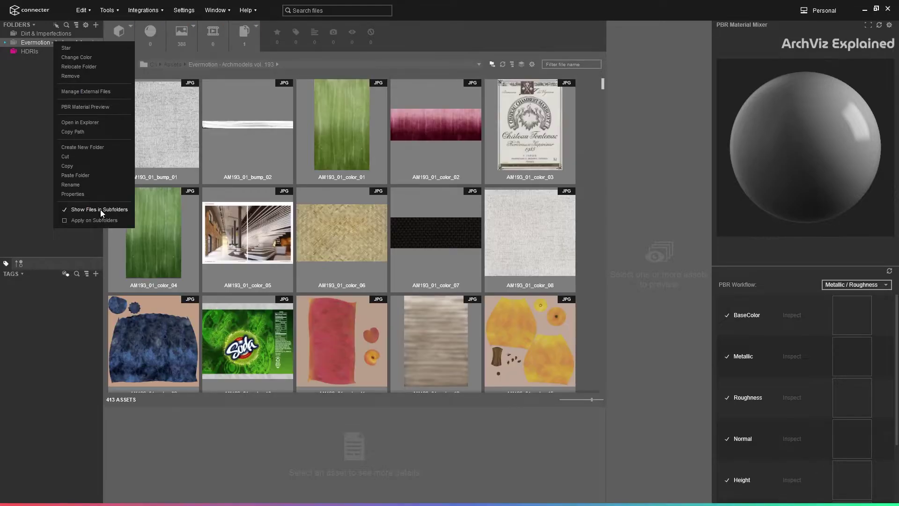
Toggle the 3D files, Images and max format filters off and back on, restoring all assets
key("Escape")
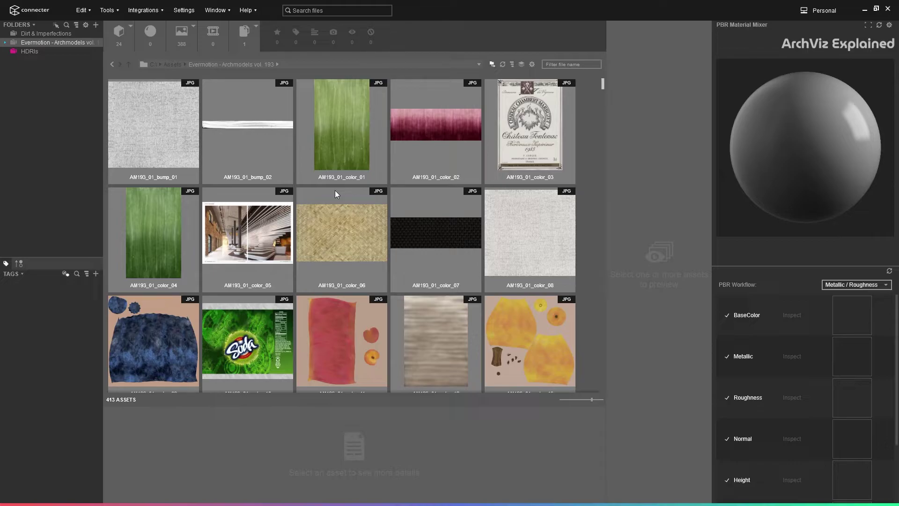
left_click(116, 37)
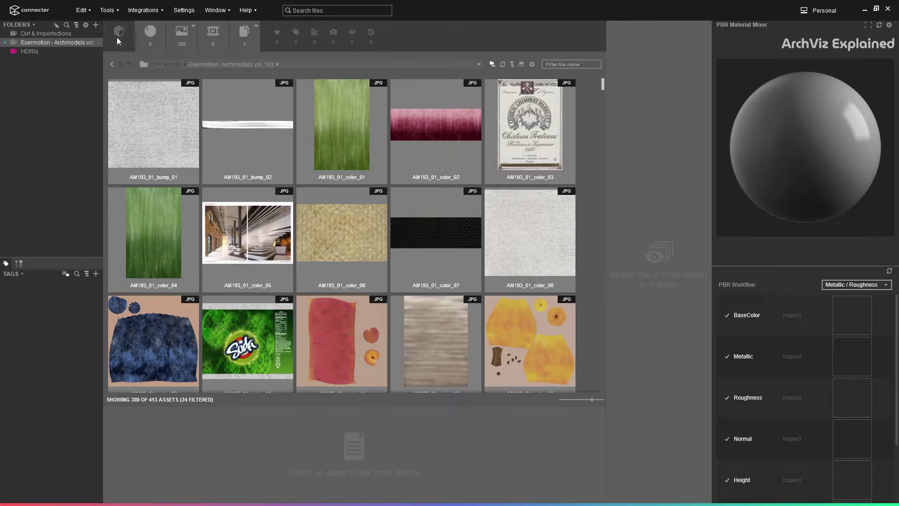
left_click(184, 39)
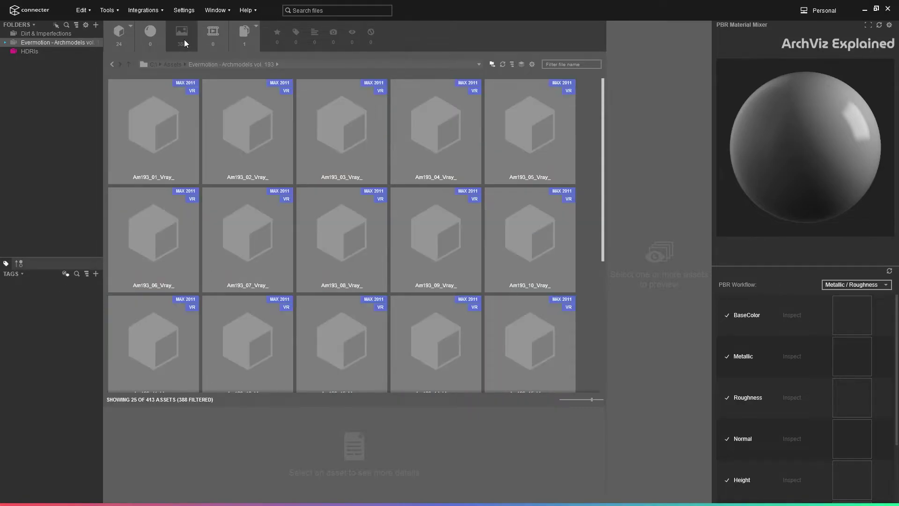
left_click(131, 27)
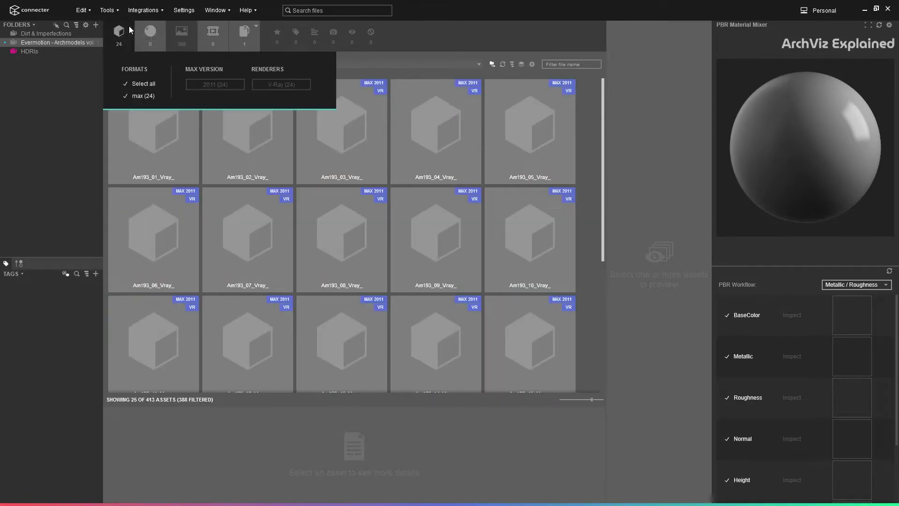
left_click(126, 97)
left_click(125, 97)
left_click(180, 46)
Open the HDRIs folder and limit the image formats to hdr, hiding the EXRs
left_click(32, 52)
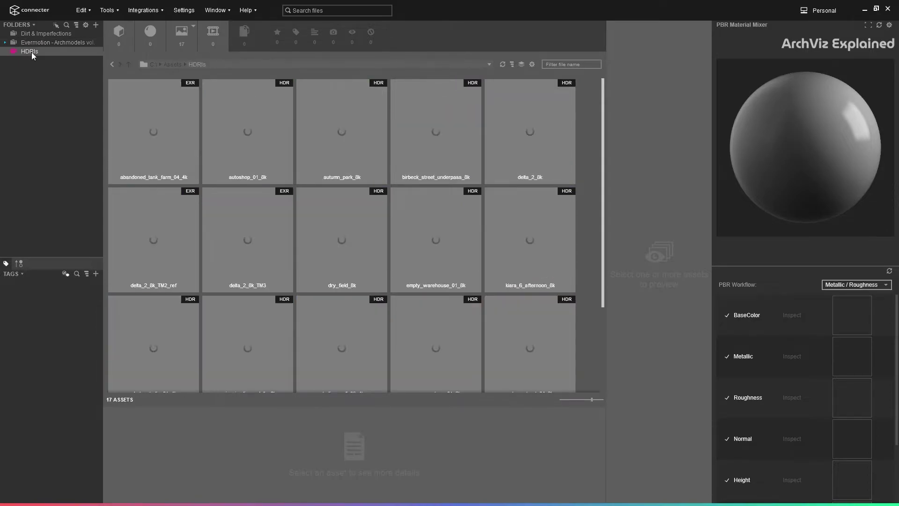
left_click(193, 25)
left_click(188, 84)
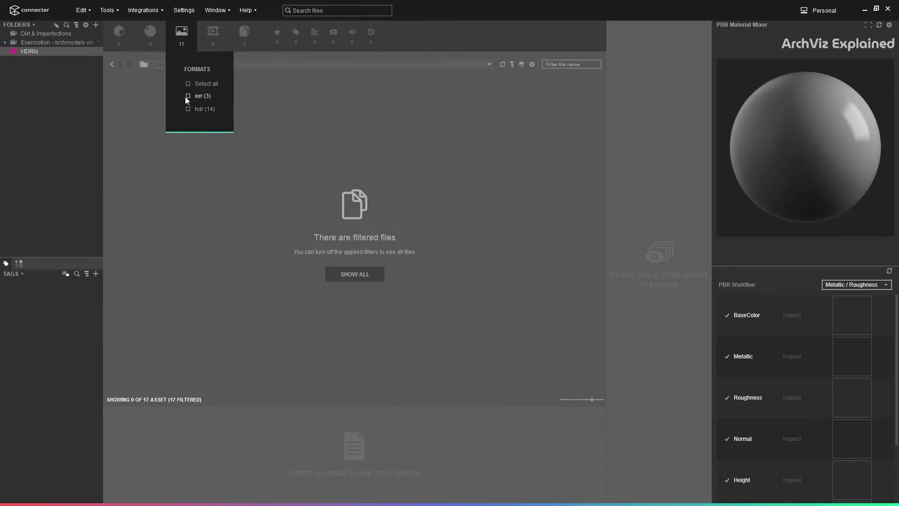
left_click(186, 97)
left_click(185, 99)
left_click(187, 109)
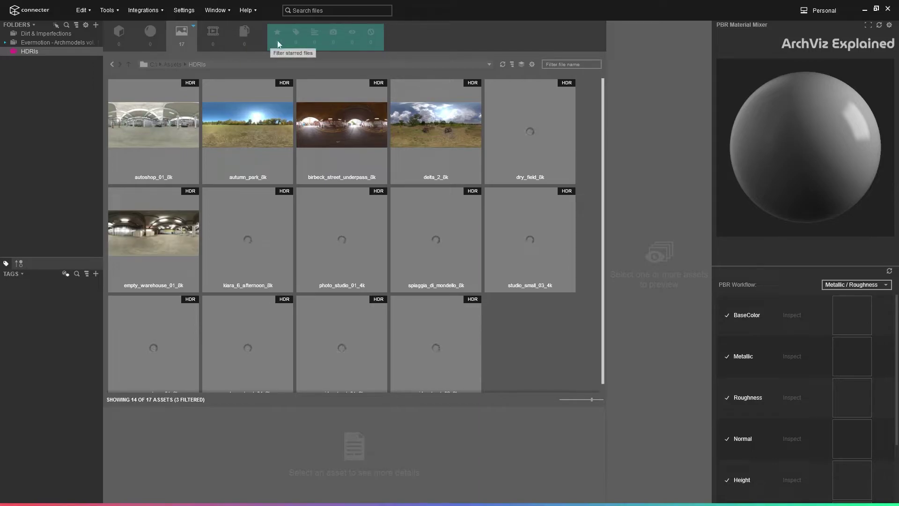
Filter file names by 'dr', clear the filter, and sort the assets by Name
left_click(575, 66)
type("dry")
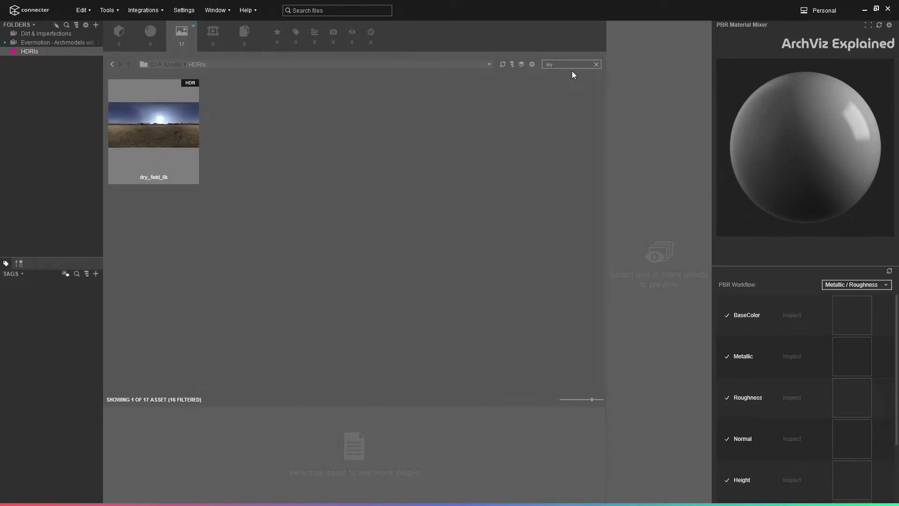
left_click(596, 64)
left_click(514, 65)
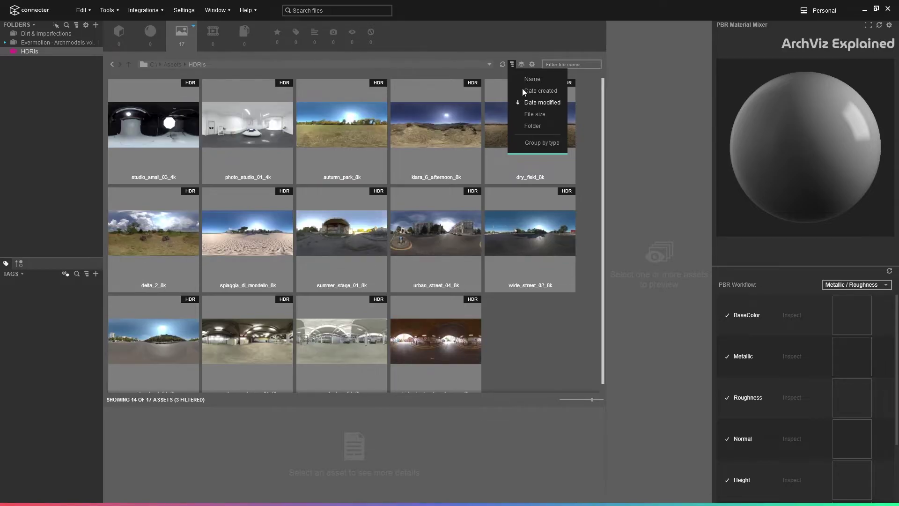
left_click(524, 91)
left_click(527, 116)
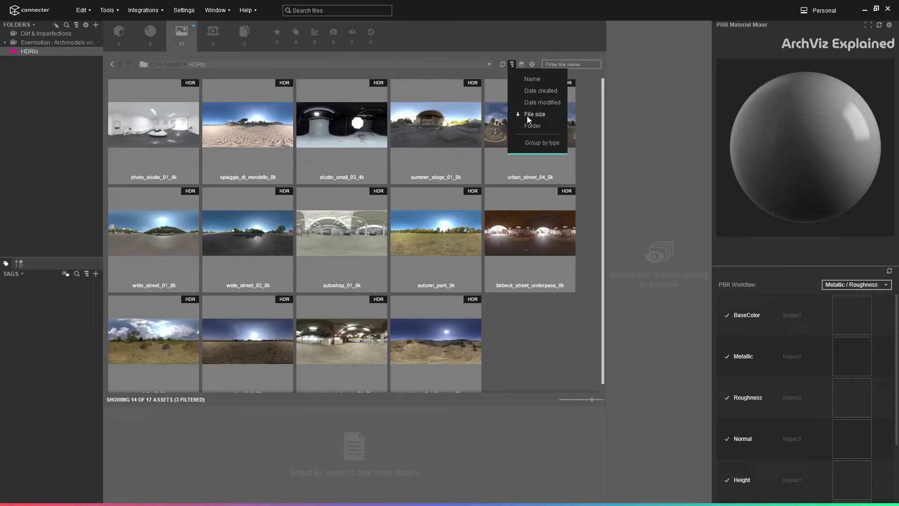
left_click(532, 78)
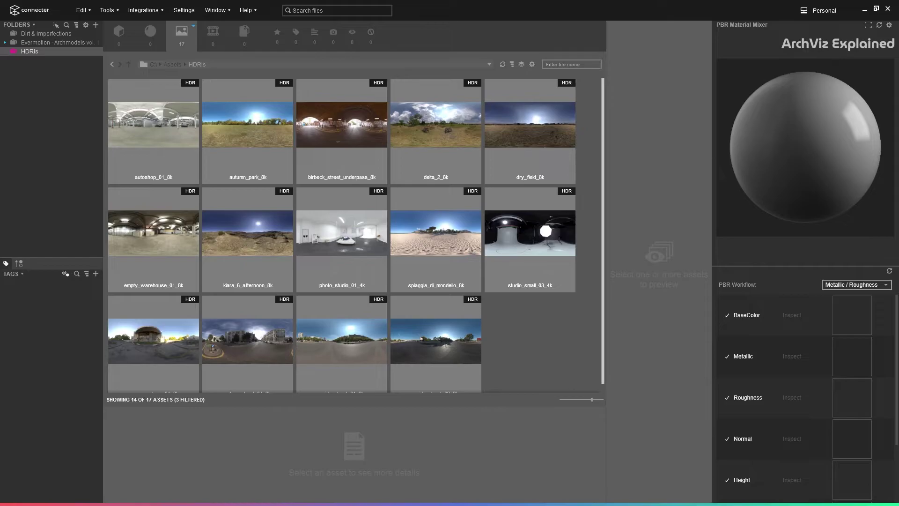
Preview autumn_park_8k as a flat panorama and as a chrome sphere, orbiting to level view
left_click(323, 143)
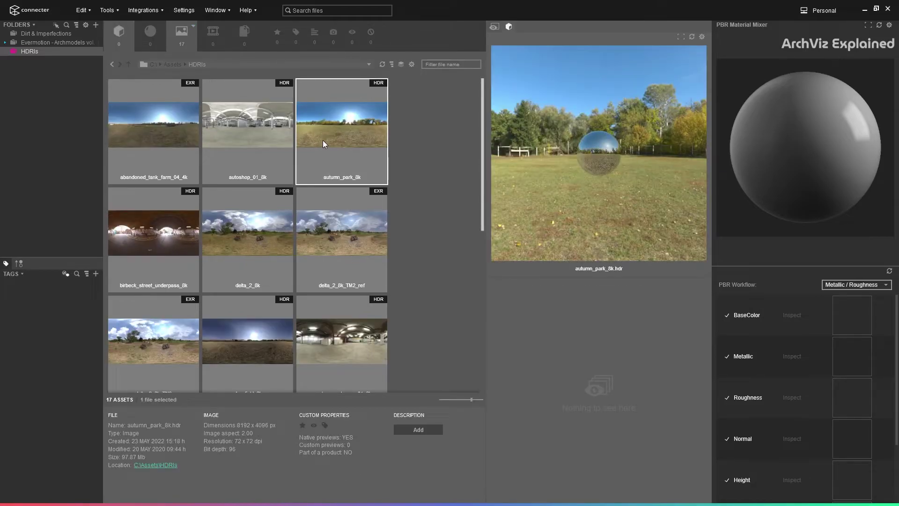
left_click(495, 27)
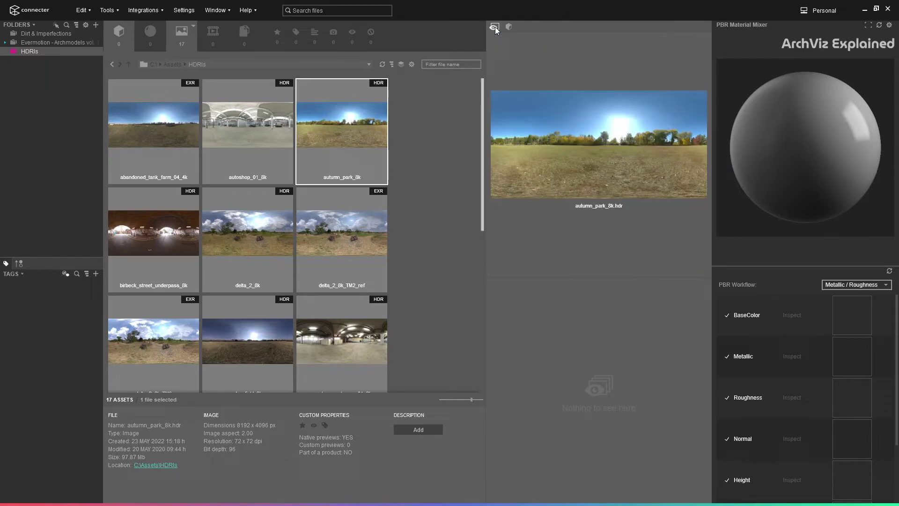
left_click(509, 27)
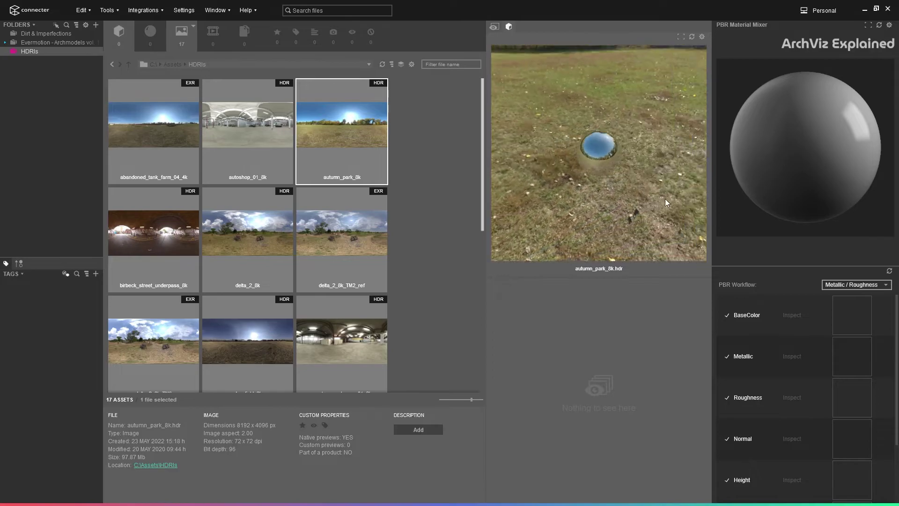
left_click_drag(666, 200, 598, 140)
Compare autoshop_01_8k, delta_2_8k and delta_2_8k_TM2_ref alongside autumn_park_8k
left_click(264, 150, "ctrl")
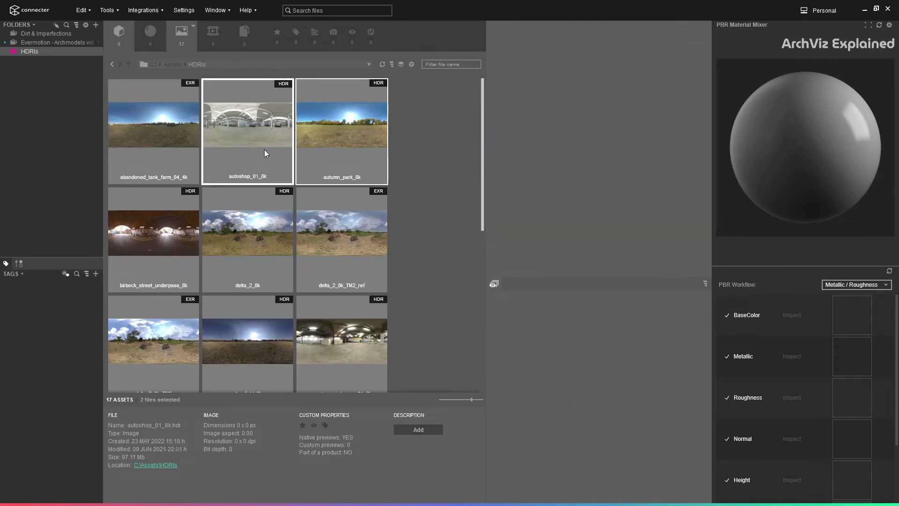
left_click(253, 208, "ctrl")
left_click(327, 241, "ctrl")
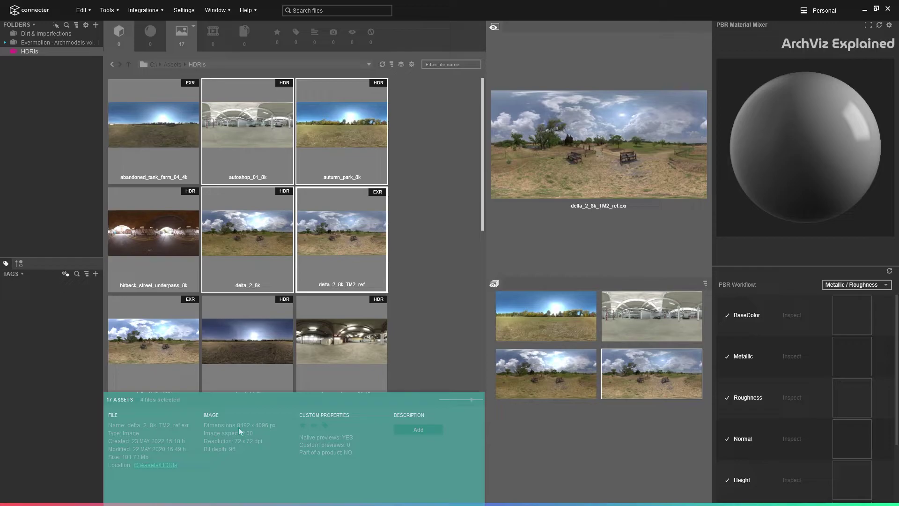
Open delta_2_8k_TM2_ref's location in File Explorer, then start adding its description
left_click(149, 466)
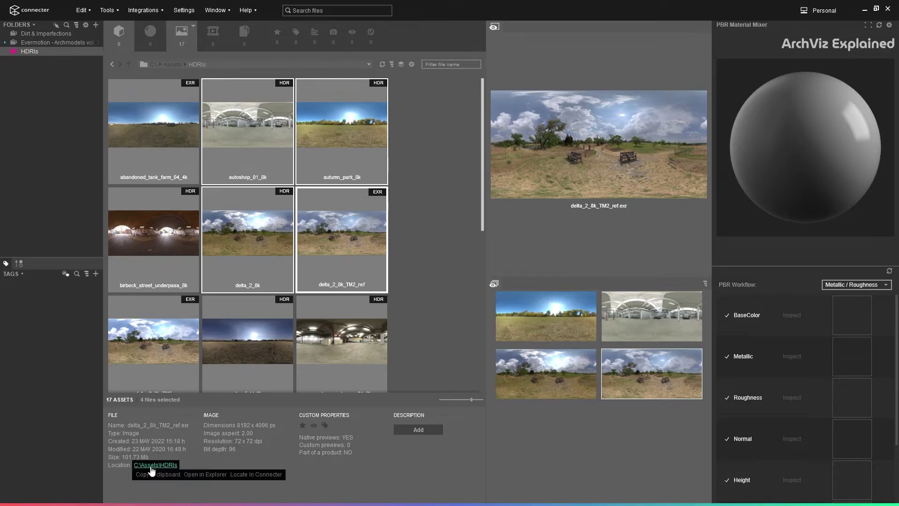
left_click(188, 474)
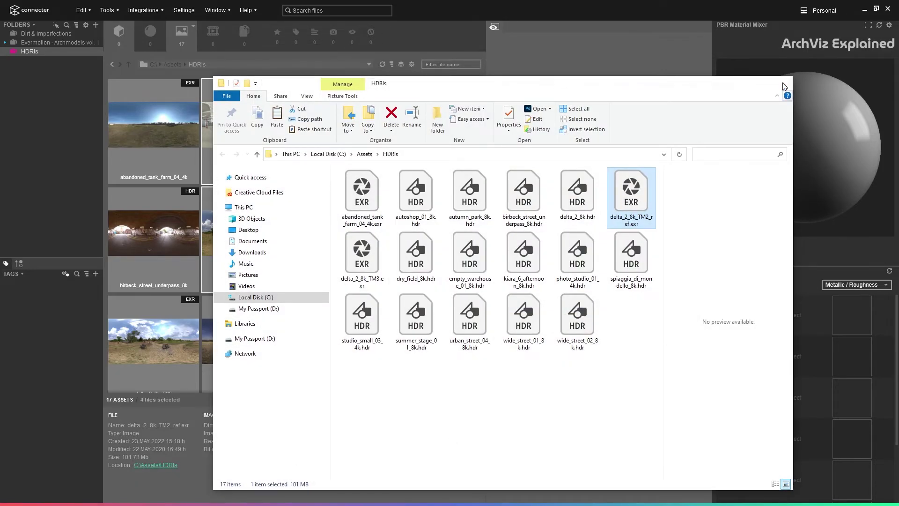
left_click(785, 87)
left_click(412, 429)
Save the description 'description' and view delta_2_8k_TM2_ref tiled in a 3x3 grid
type("des")
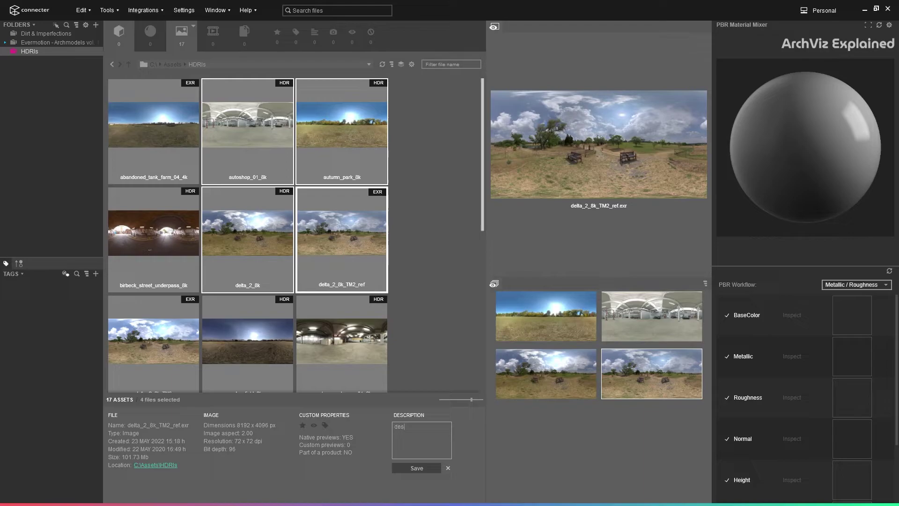
type("cription")
left_click(417, 467)
right_click(333, 238)
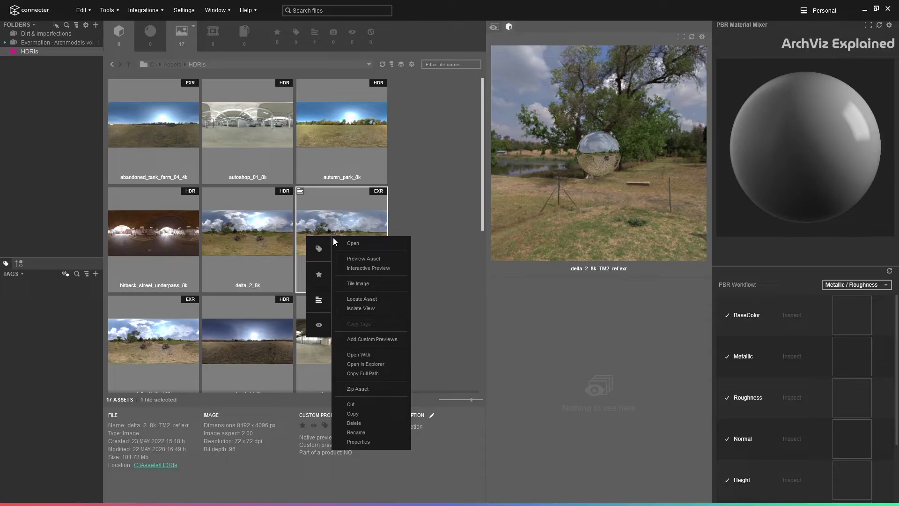
left_click(369, 287)
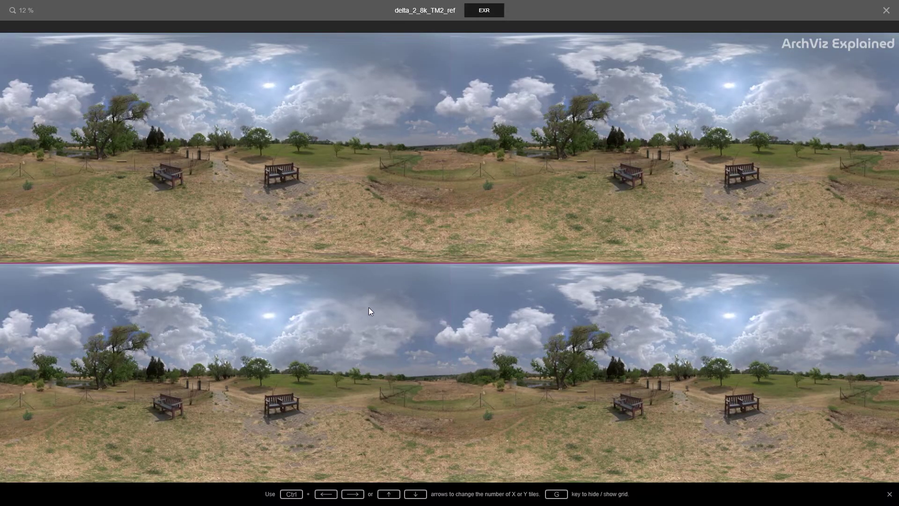
mouse_move(341, 466)
left_click(398, 470)
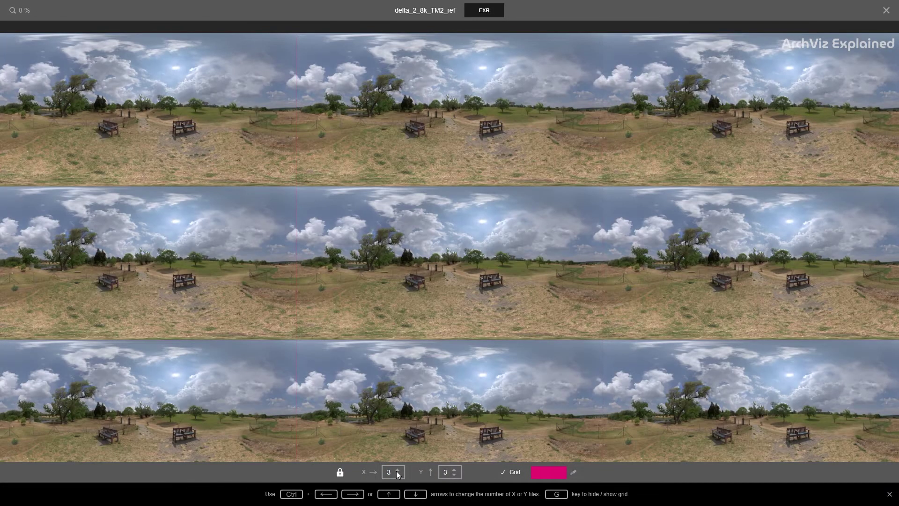
left_click(885, 12)
Try zipping delta_2_8k_TM2_ref and cancel, then request moving it to the Recycle bin
right_click(325, 258)
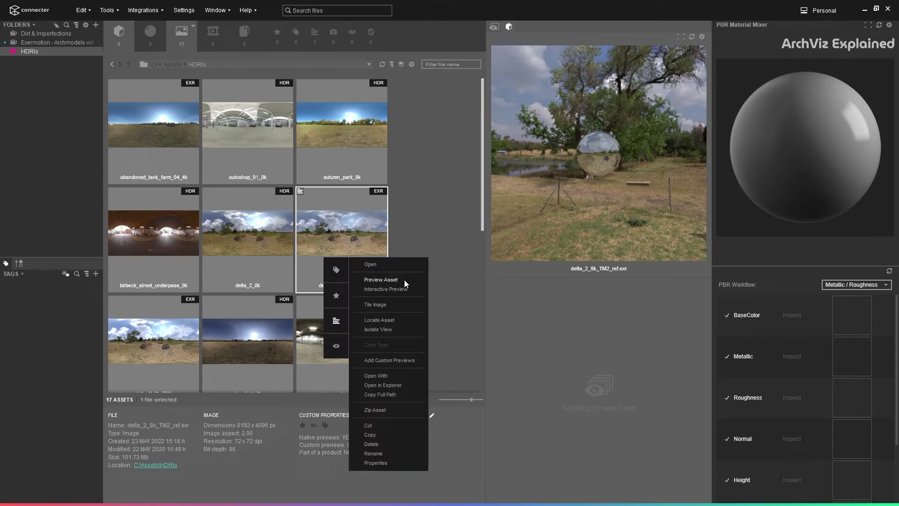
left_click(386, 377)
right_click(335, 257)
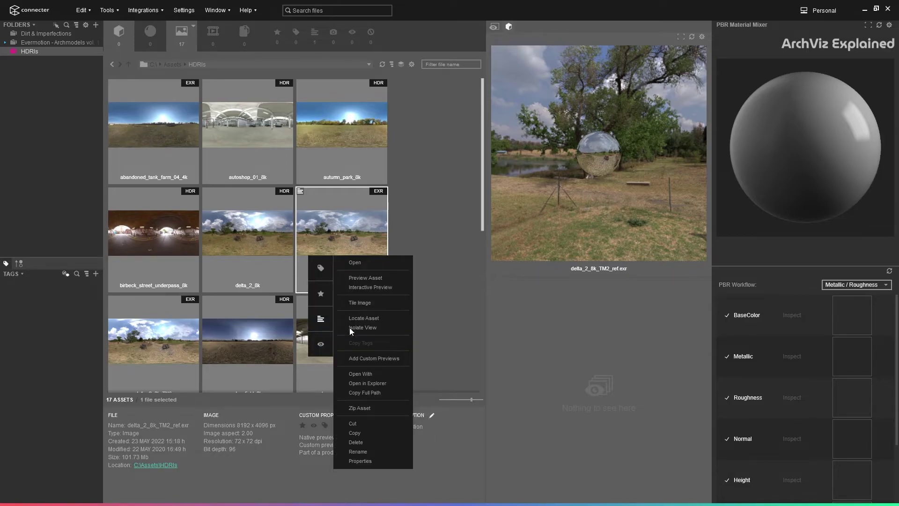
left_click(364, 410)
left_click(483, 276)
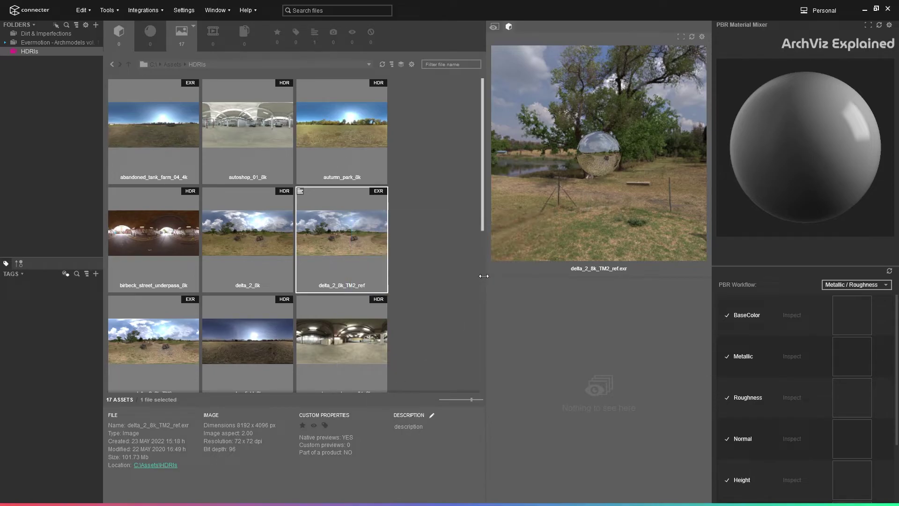
right_click(320, 262)
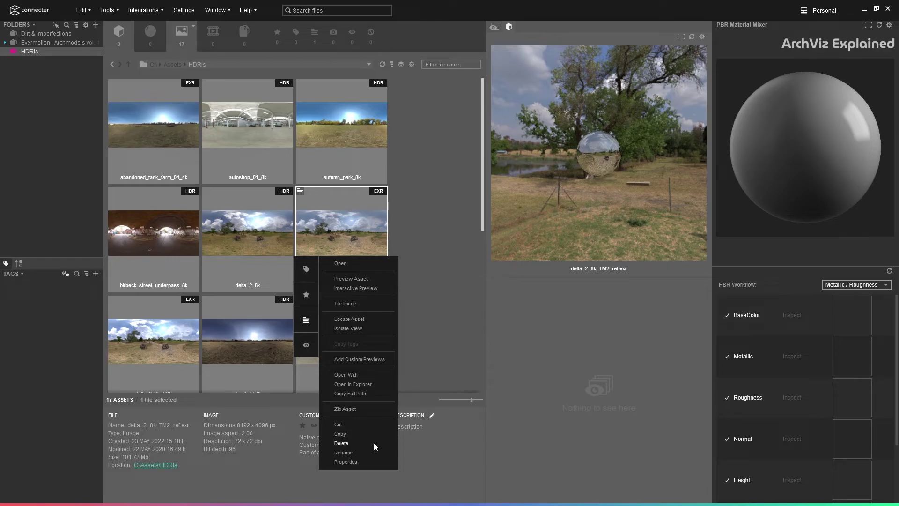
left_click(341, 443)
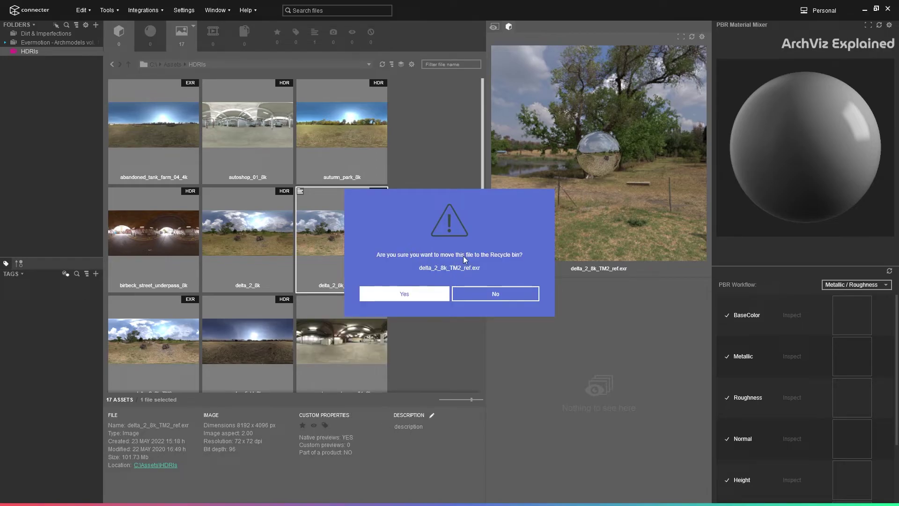
Keep the file instead of deleting it, then star the four selected HDRIs
left_click(490, 294)
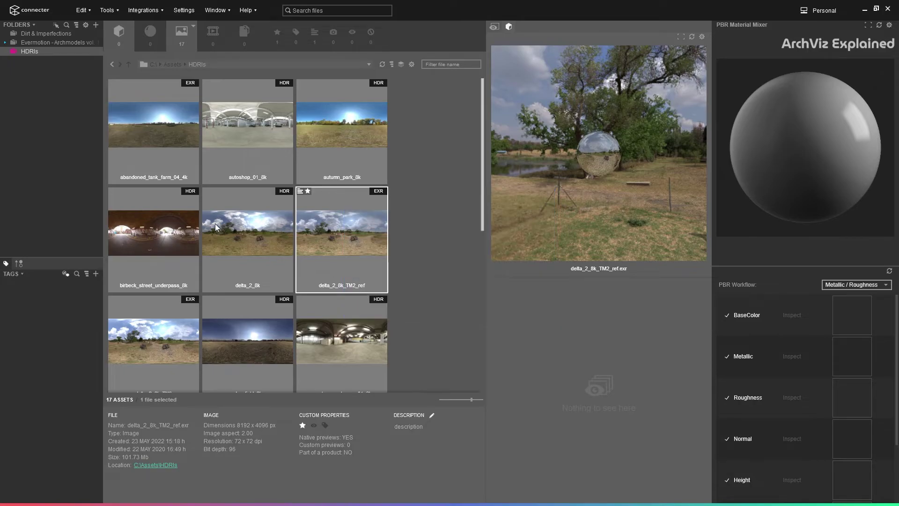
left_click(217, 217, "ctrl")
left_click(262, 150, "ctrl")
left_click(345, 149, "ctrl")
right_click(361, 234)
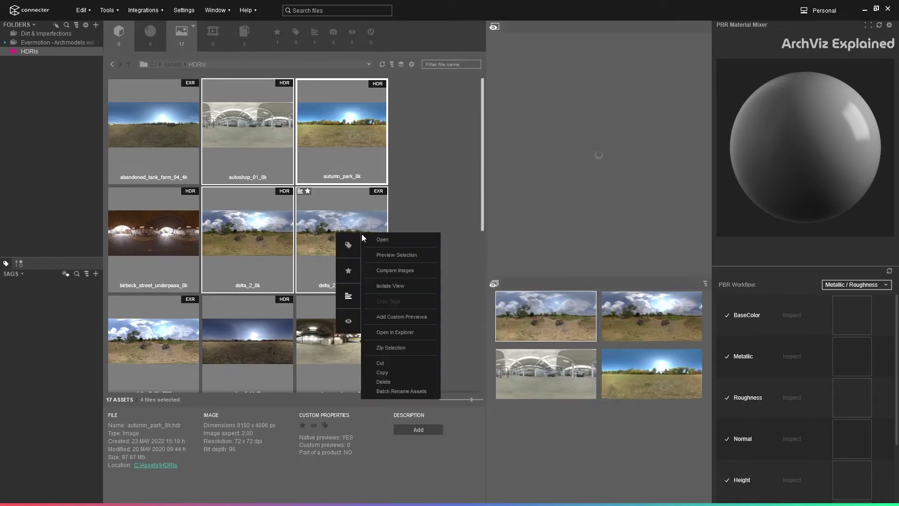
left_click(349, 270)
Give the four HDRIs the description 'description', replacing their existing descriptions
right_click(345, 243)
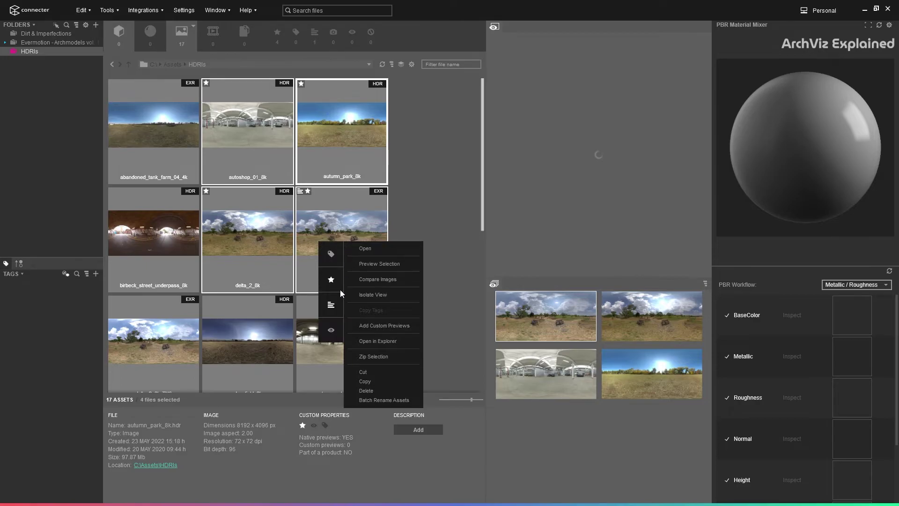
left_click(340, 290)
type("descriptions")
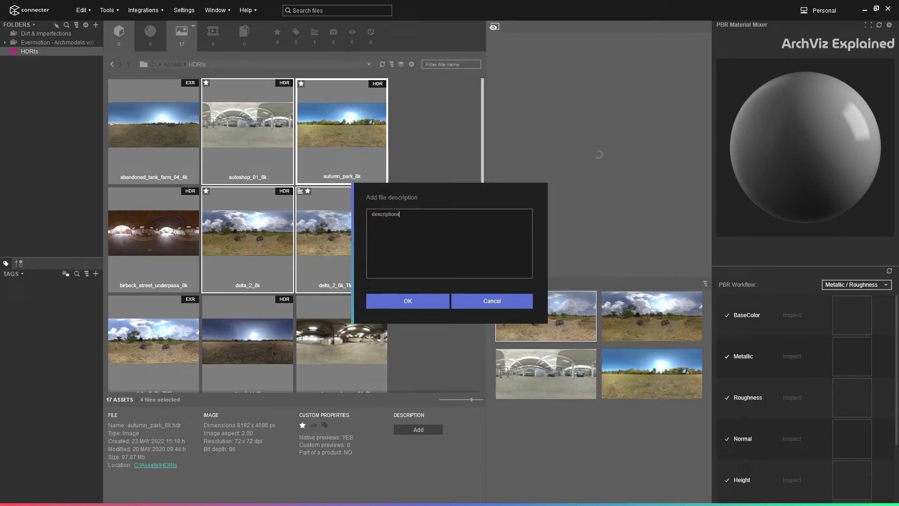
left_click(392, 299)
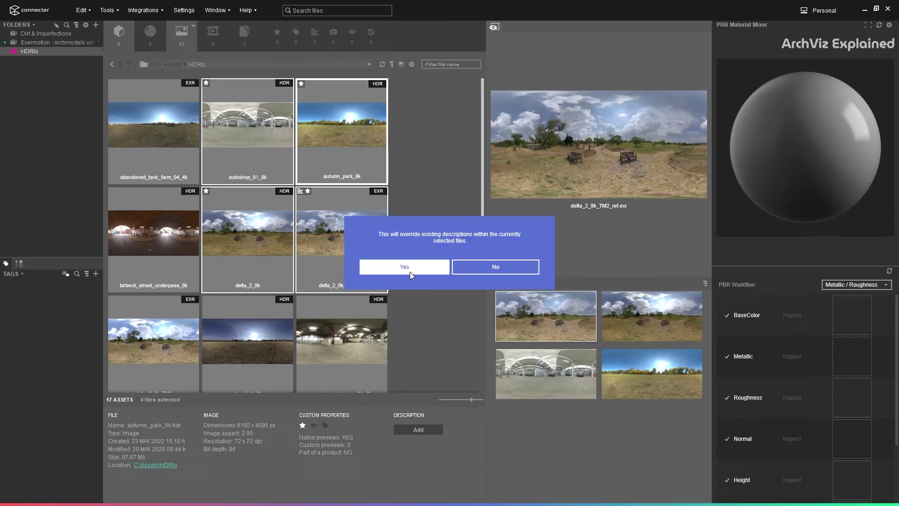
left_click(404, 267)
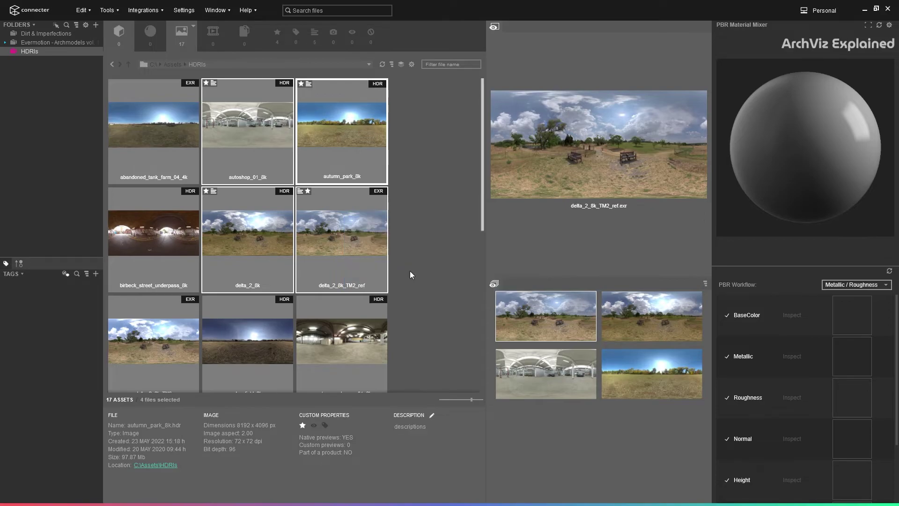
Hide the four HDRIs, then turn Show hidden assets off and back on
right_click(374, 260)
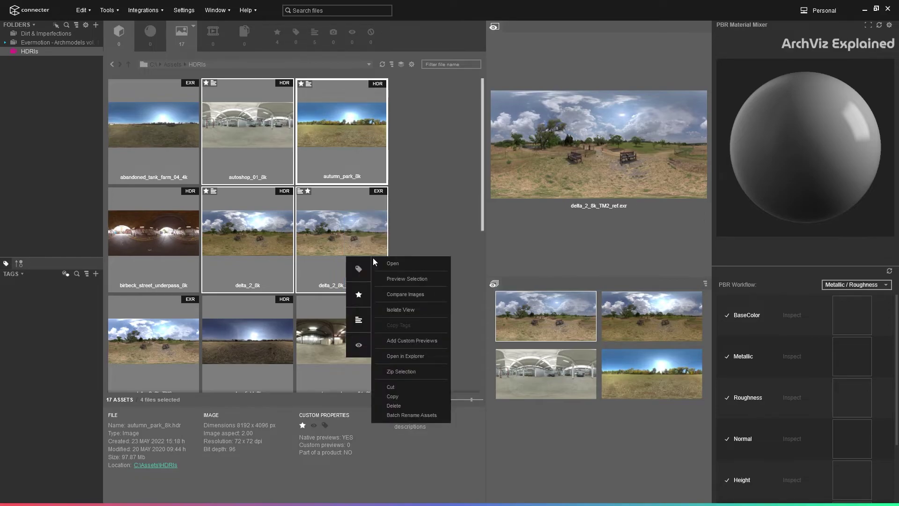
left_click(358, 345)
left_click(423, 283)
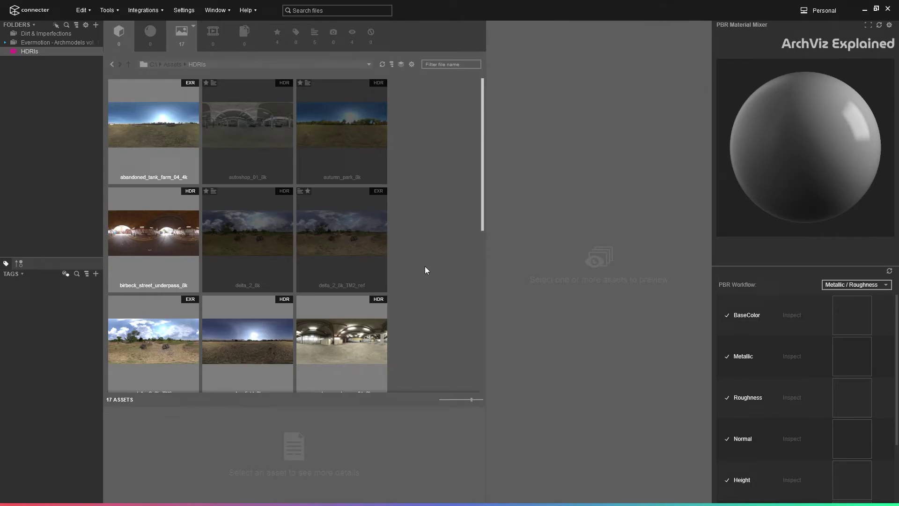
left_click(411, 65)
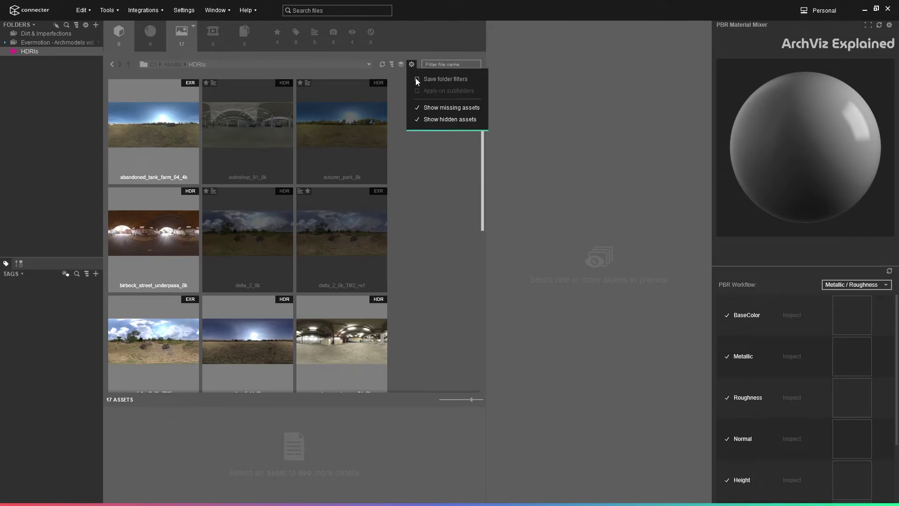
left_click(418, 119)
left_click(418, 119)
Undo the hide, then create a new 'HDRI' tag and apply it to the four HDRIs
key("ctrl+z")
right_click(353, 218)
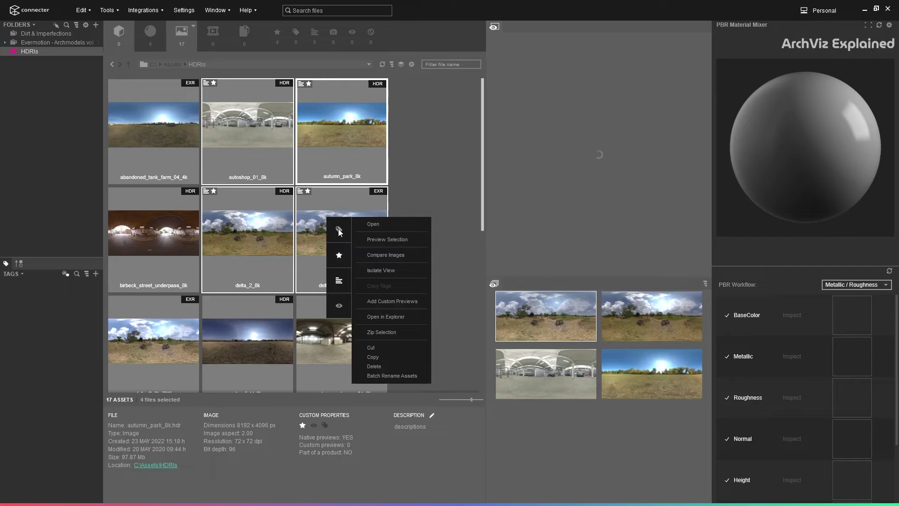
left_click(338, 229)
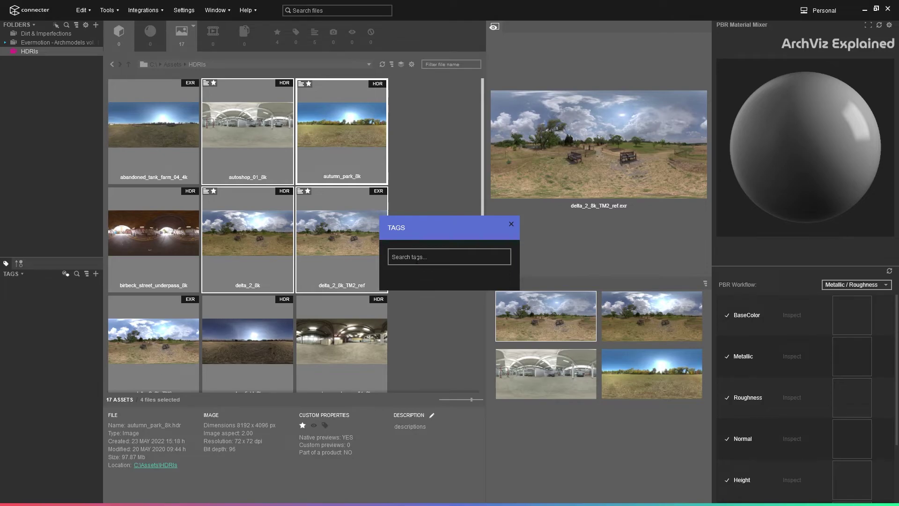
type("HDRI")
left_click(474, 298)
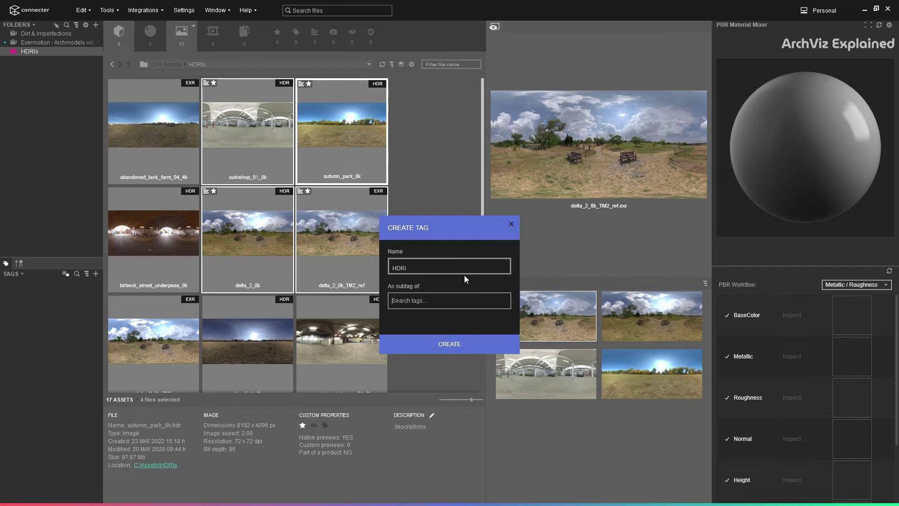
left_click(438, 342)
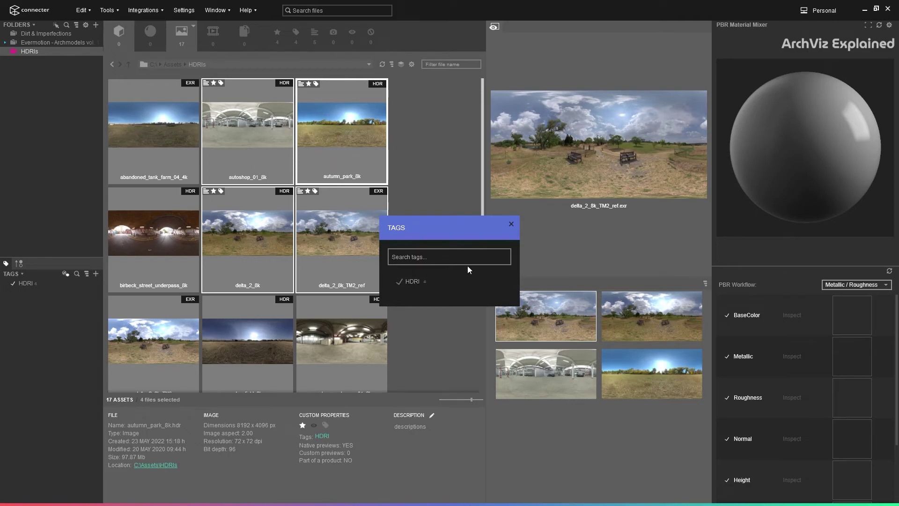
left_click(511, 227)
left_click(268, 165, "ctrl")
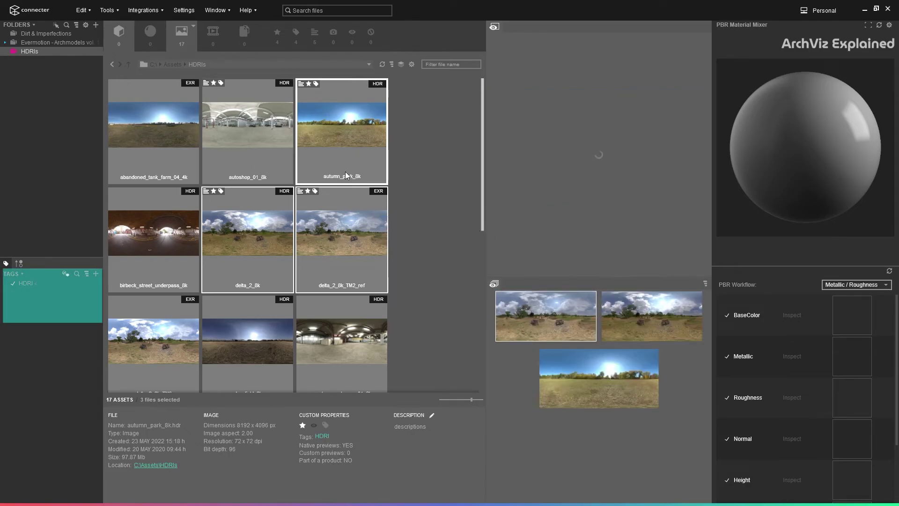
Nest the exterior tag, with its Day subtag, under the HDRI tag
left_click(36, 294)
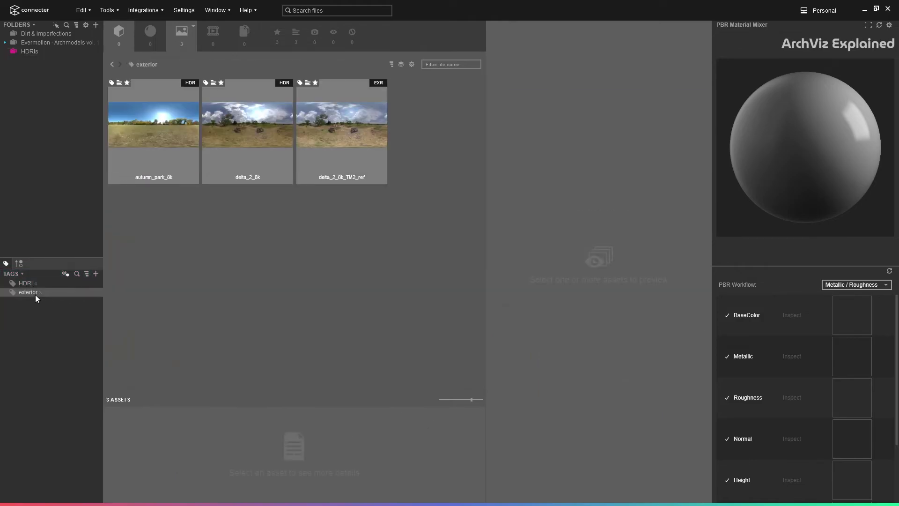
left_click(37, 283)
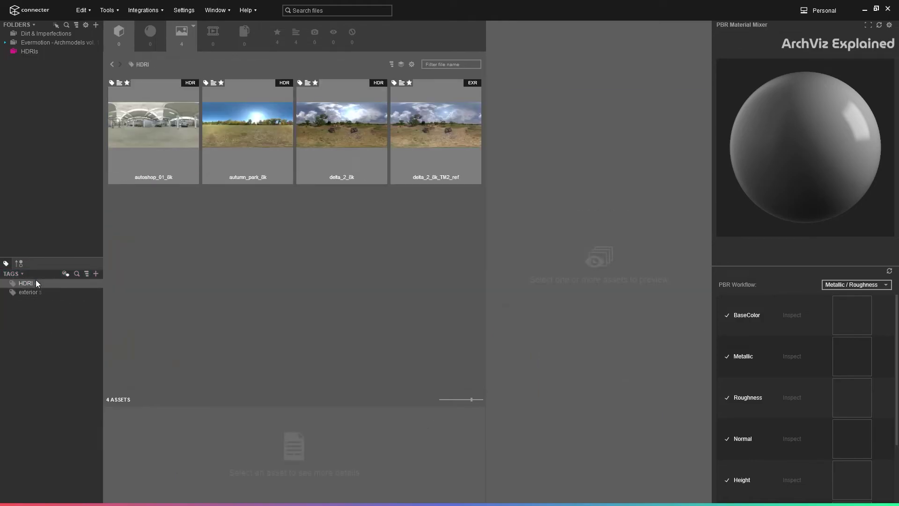
left_click(37, 294)
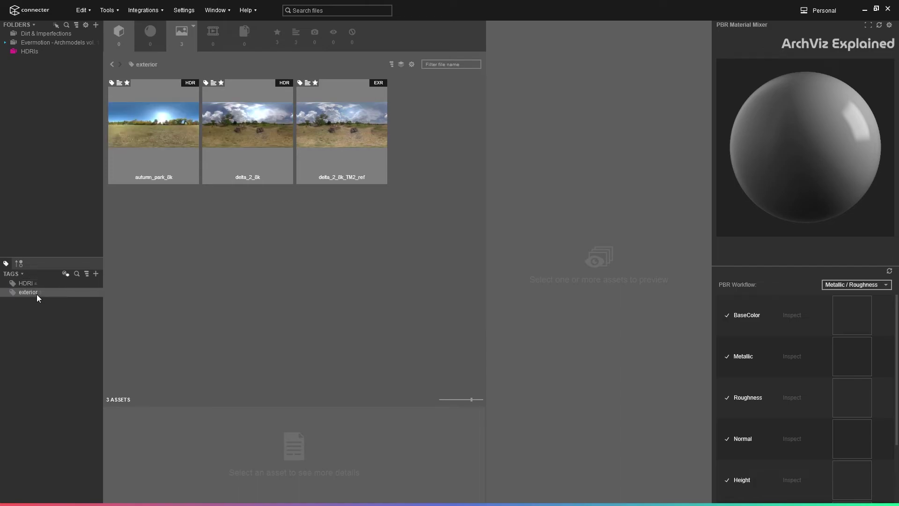
left_click(97, 276)
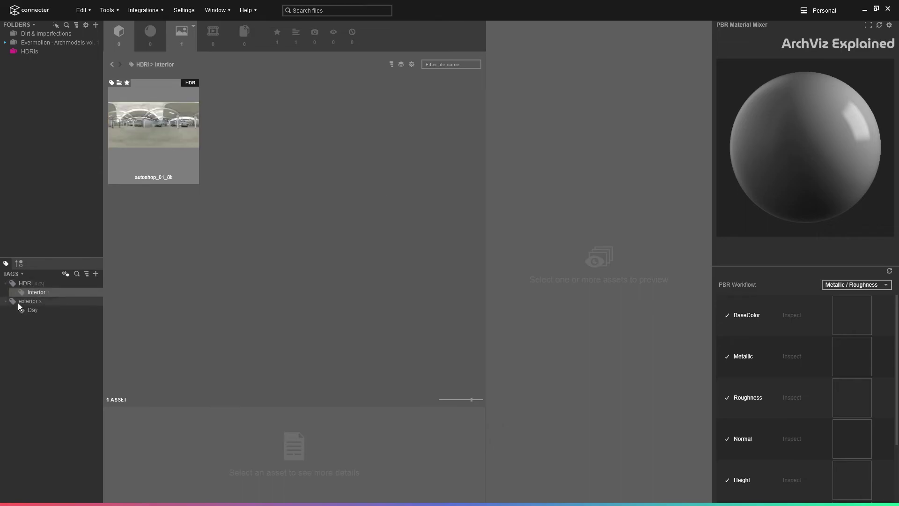
left_click_drag(18, 302, 36, 287)
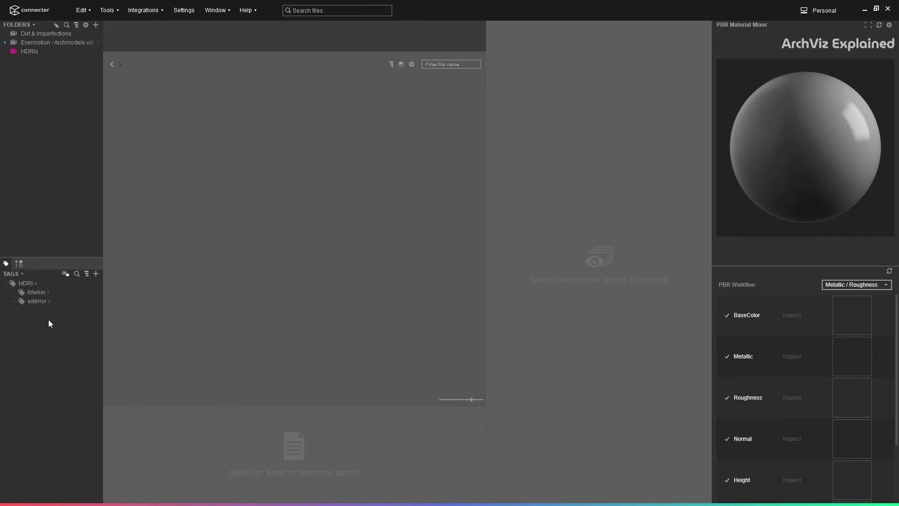
left_click(13, 299)
left_click(38, 311)
left_click(42, 282)
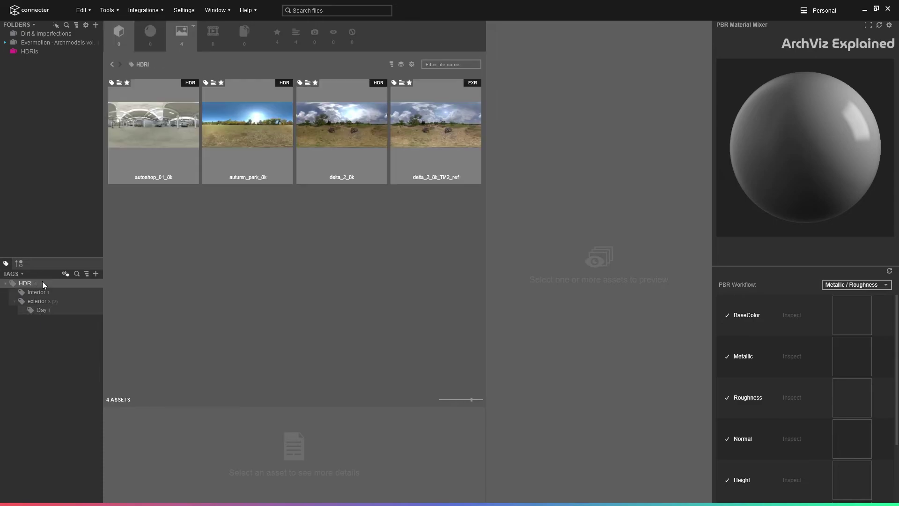
Make the HDRI tag orange with the pac-man icon
right_click(38, 285)
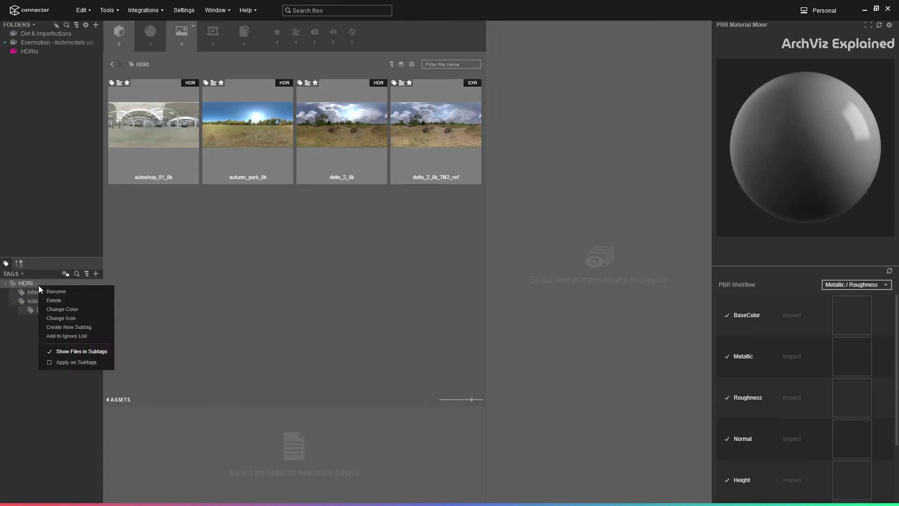
left_click(56, 309)
left_click(202, 204)
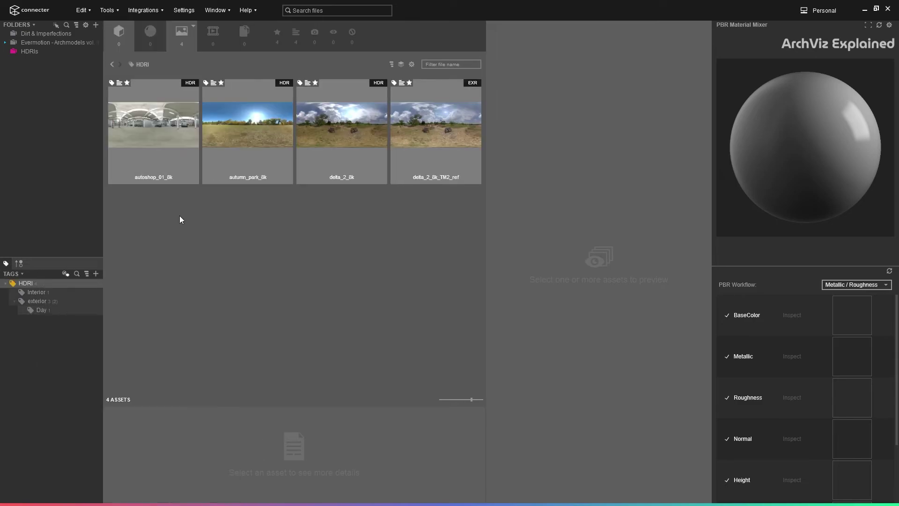
right_click(29, 282)
left_click(54, 313)
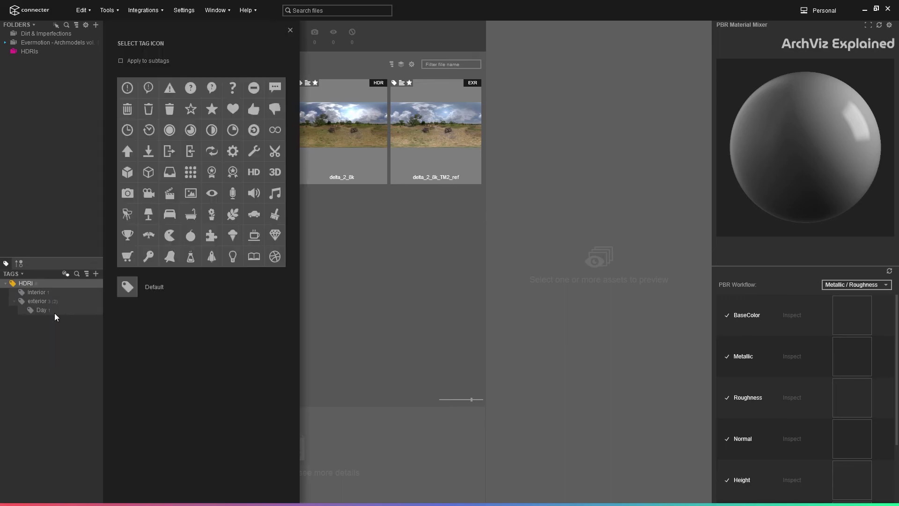
left_click(169, 236)
Make the Interior and exterior subtags yellow, then start choosing an icon for exterior
left_click(37, 292)
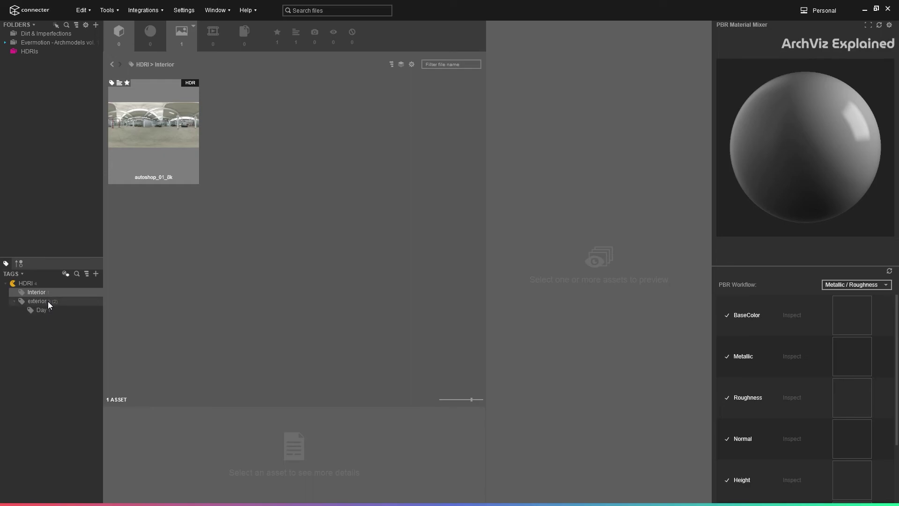
left_click(38, 301, "ctrl")
left_click(48, 304, "ctrl")
left_click(46, 296, "ctrl")
left_click(46, 295, "ctrl")
left_click(47, 301, "ctrl")
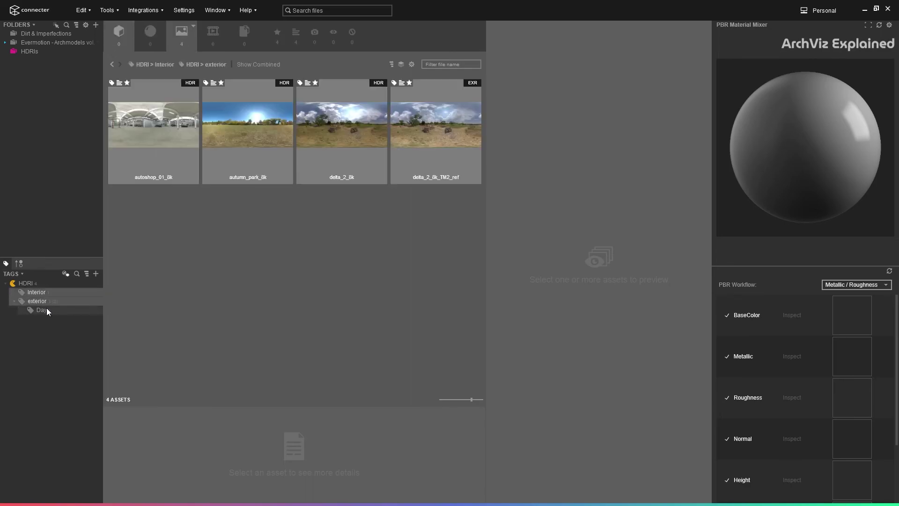
left_click(48, 311, "ctrl")
left_click(48, 303, "ctrl")
right_click(48, 303)
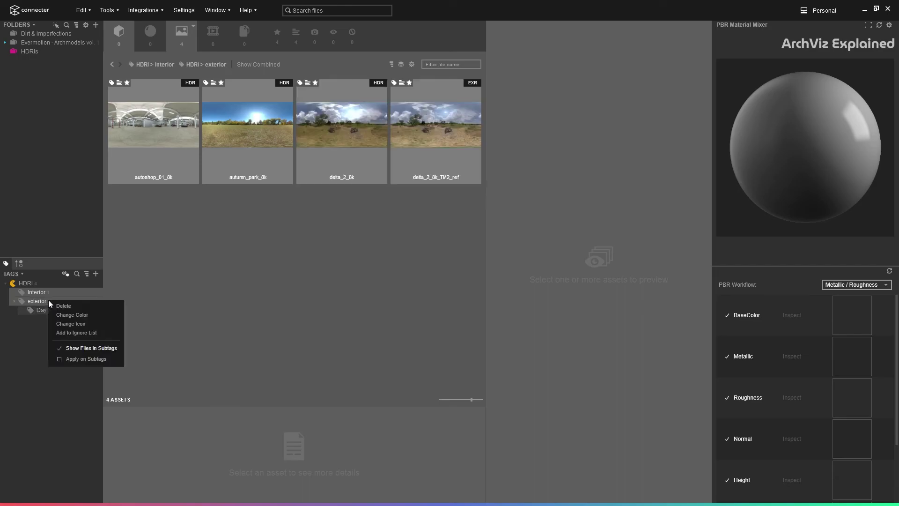
left_click(75, 316)
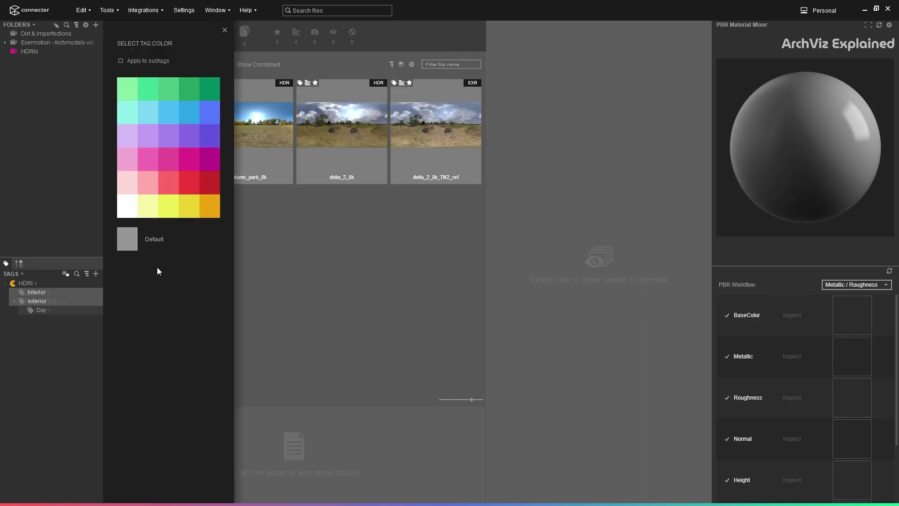
left_click(172, 209)
right_click(36, 301)
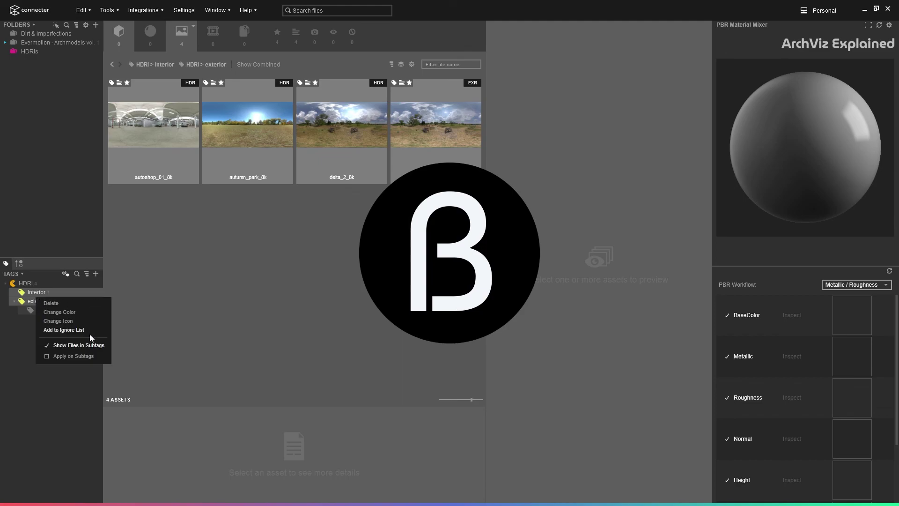
left_click(69, 321)
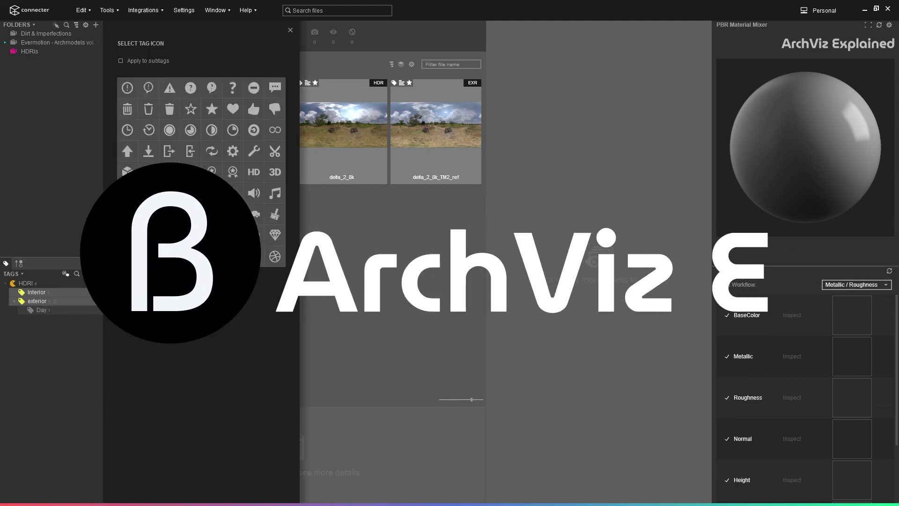